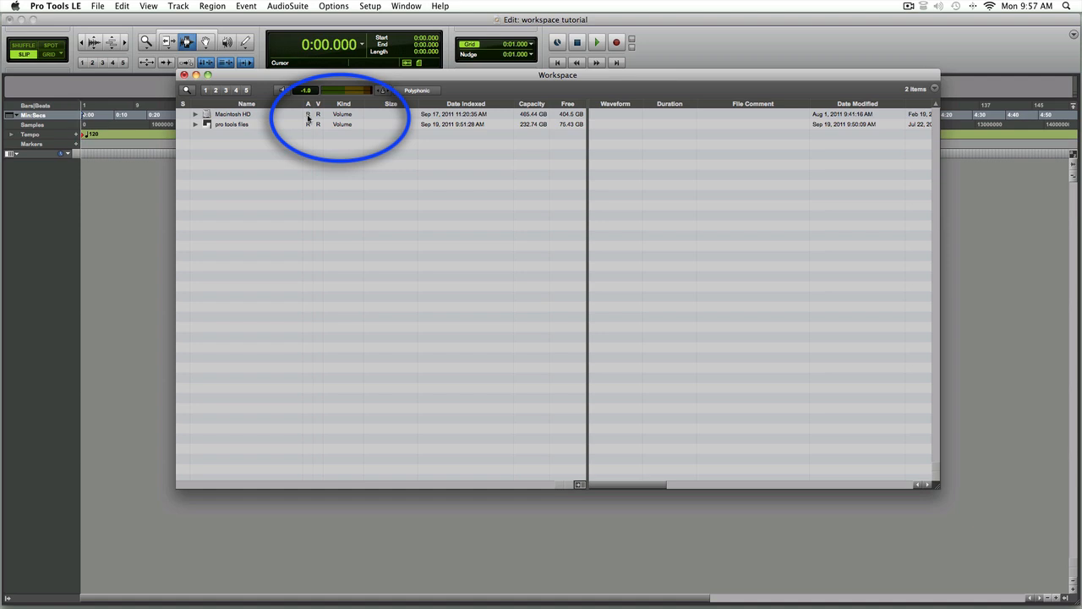
# Examine the volume's designation options and the contents of the pro tools files volume in the Workspace browser
pyautogui.click(308, 117)
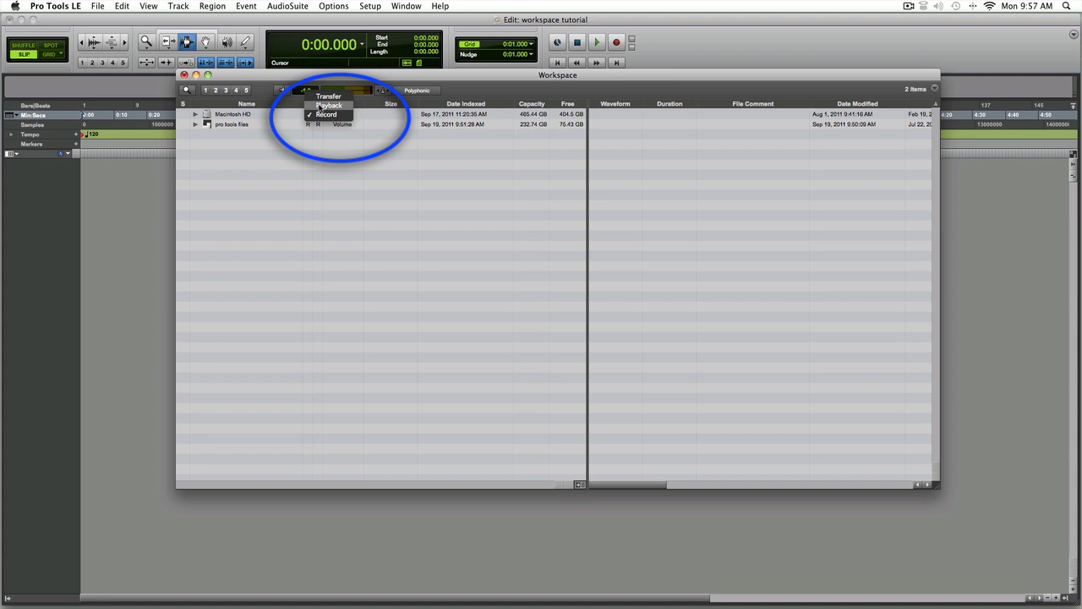
pyautogui.click(299, 123)
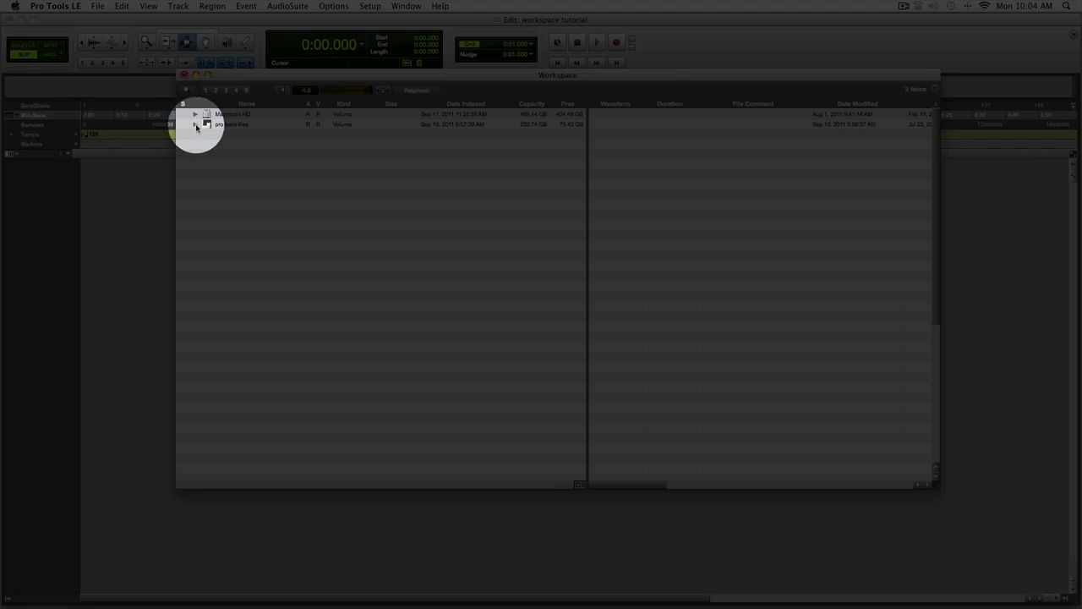
pyautogui.click(196, 124)
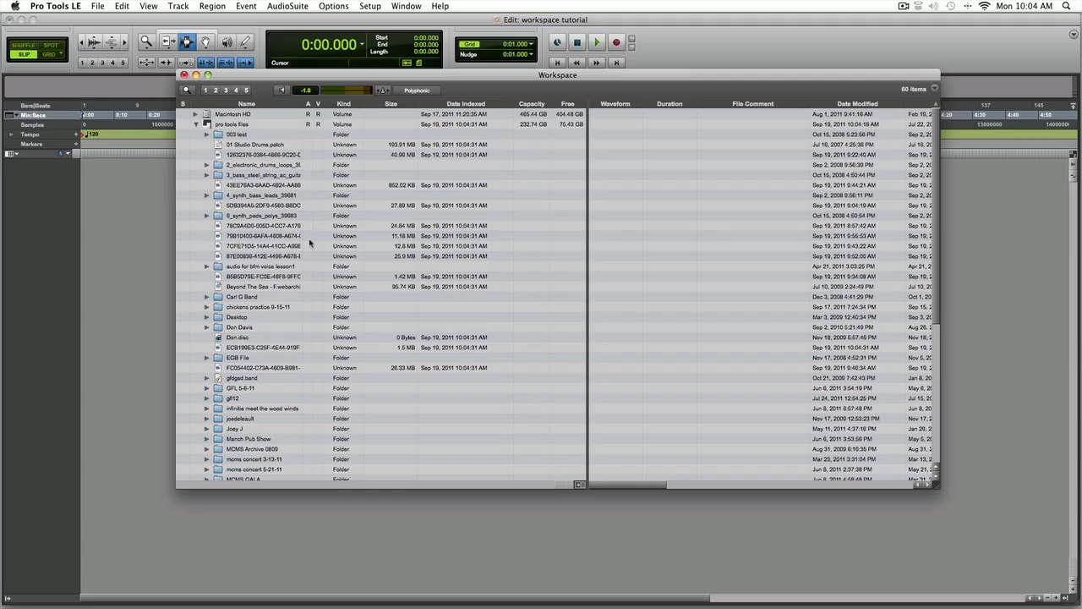
pyautogui.click(196, 124)
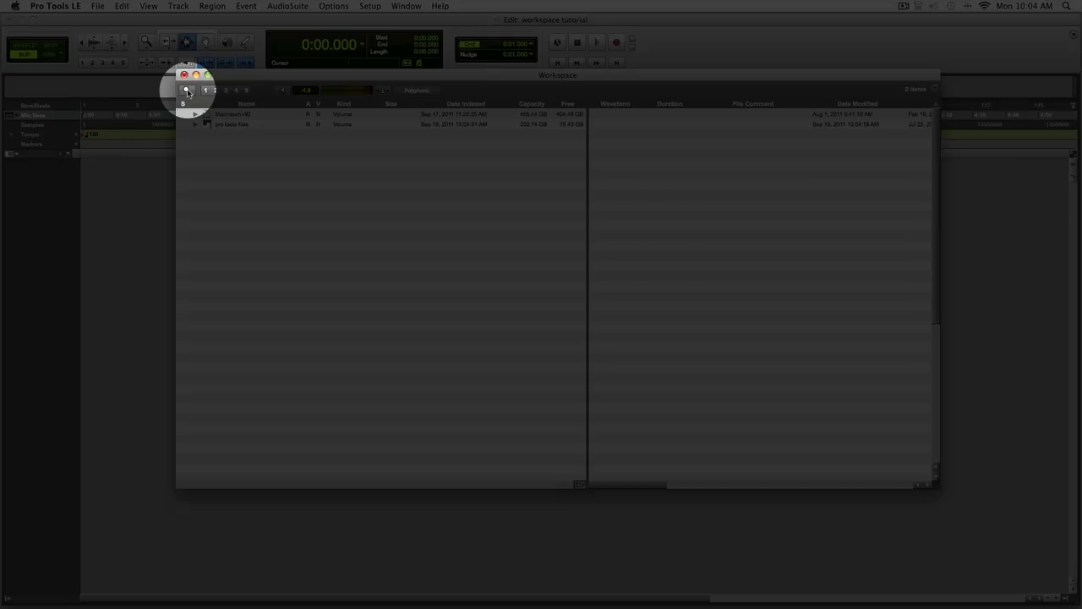
pyautogui.click(186, 90)
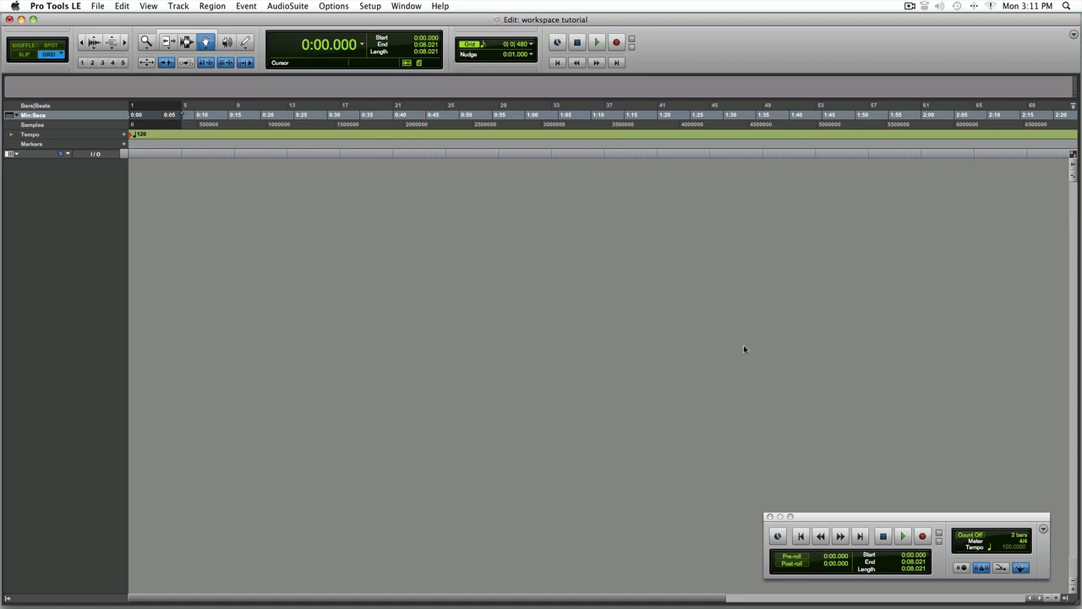
# Reposition the Transport window slightly within the edit window
pyautogui.moveTo(910, 517)
pyautogui.mouseDown()
pyautogui.moveTo(902, 500)
pyautogui.moveTo(912, 519)
pyautogui.mouseUp()
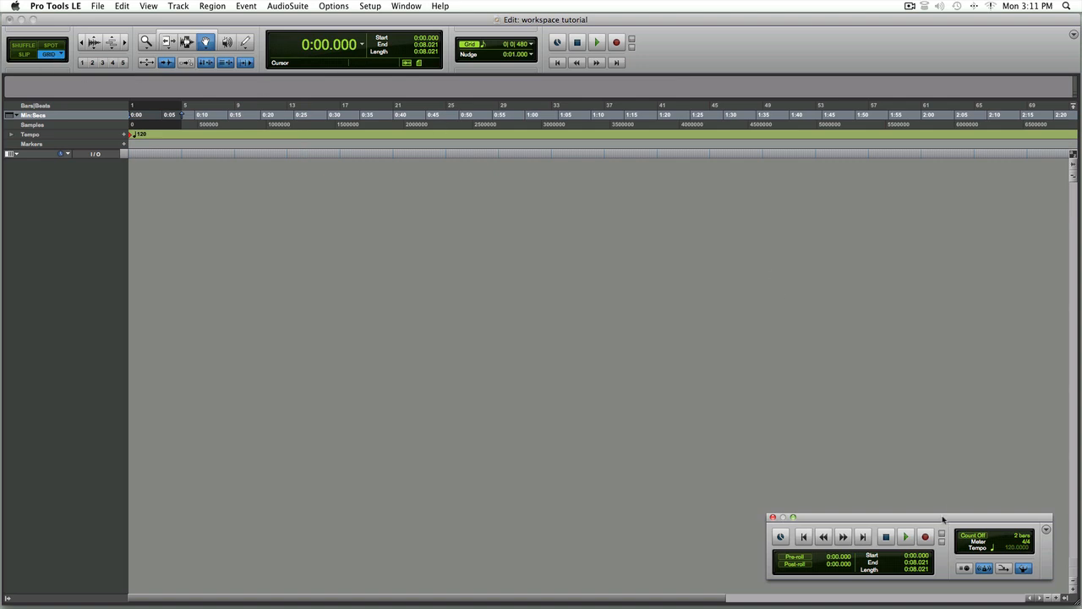
pyautogui.moveTo(942, 519); pyautogui.dragTo(946, 516)
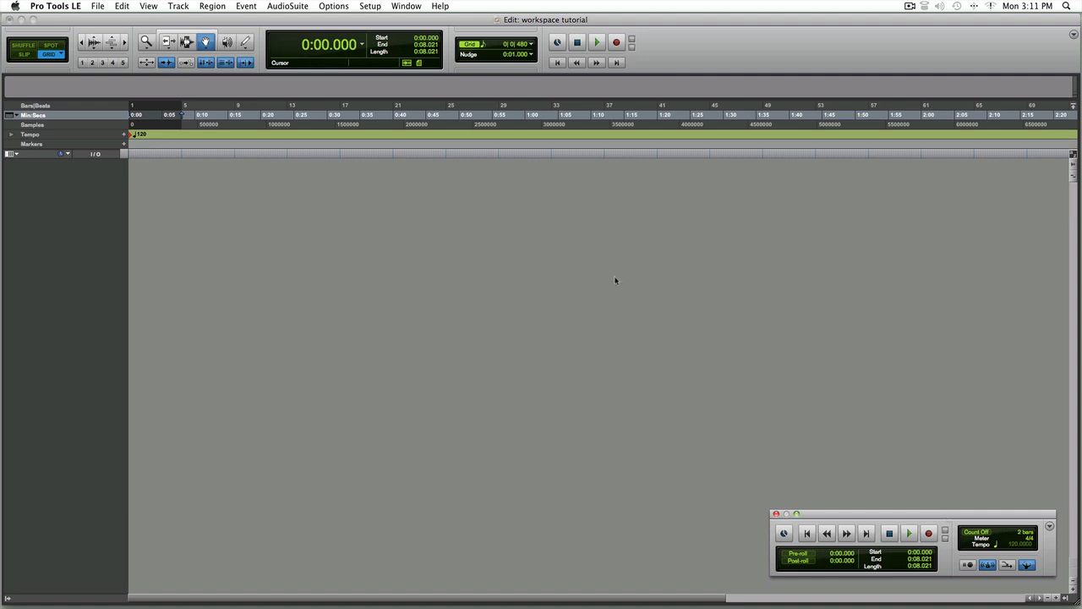
# Open the Workspace browser and expand the pro tools files volume
pyautogui.click(410, 6)
pyautogui.click(427, 165)
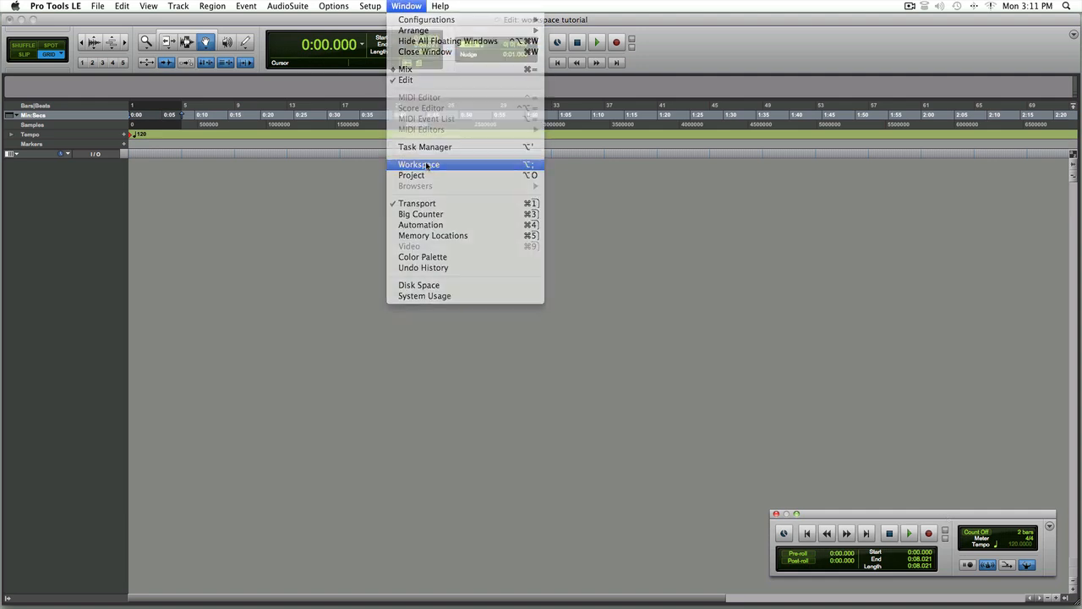
pyautogui.click(320, 139)
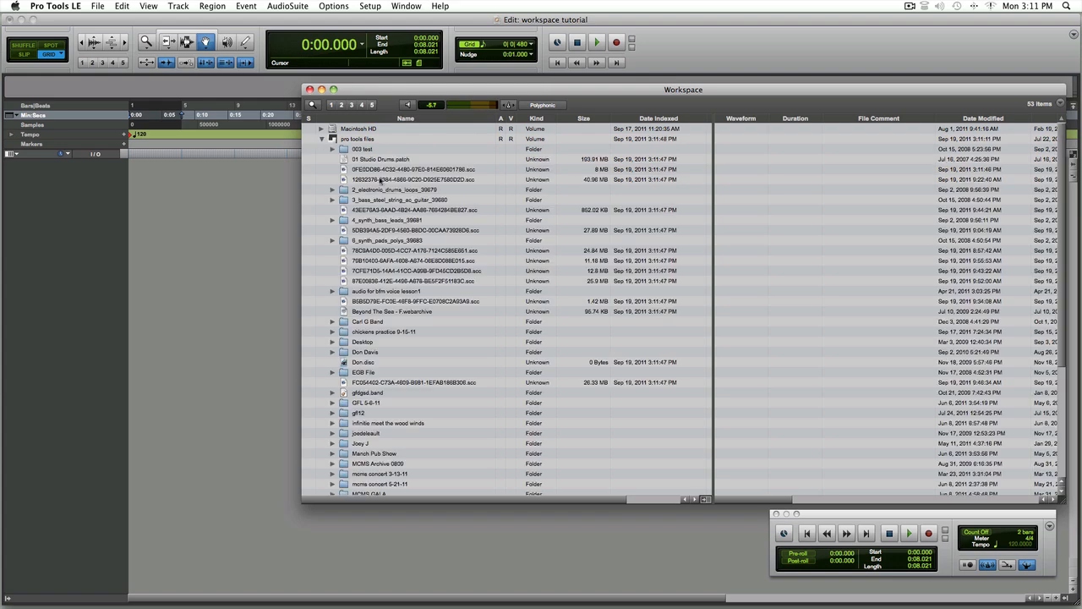
# Expand the pro tools loops folder down through Hip Hop and Drums to the East Coast folder
pyautogui.scroll(-5, 391, 201)
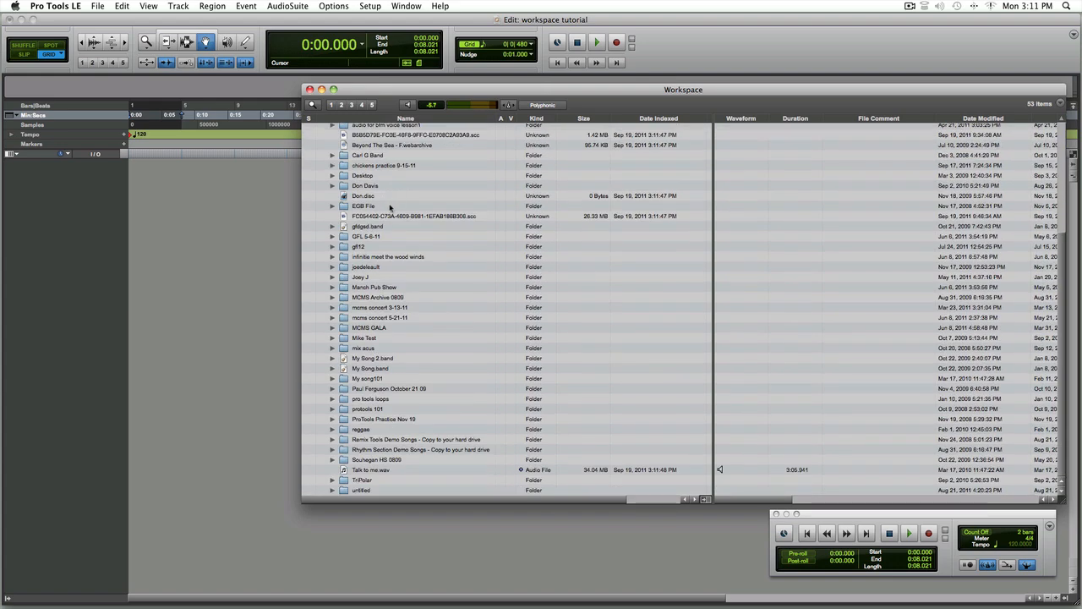
pyautogui.click(332, 399)
pyautogui.scroll(-3, 476, 388)
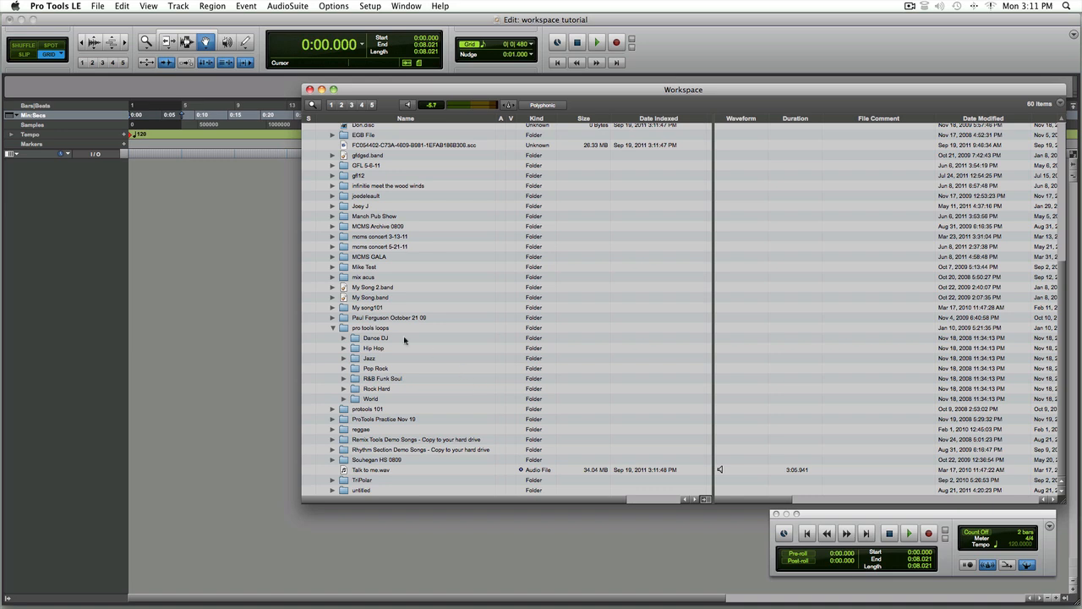
pyautogui.click(344, 349)
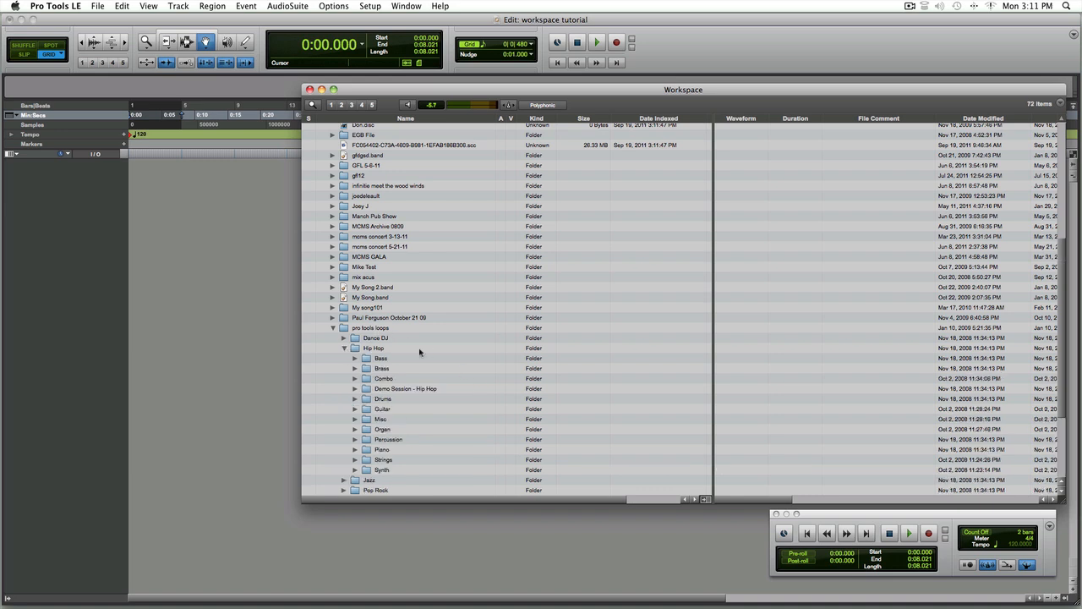
pyautogui.scroll(-3, 419, 352)
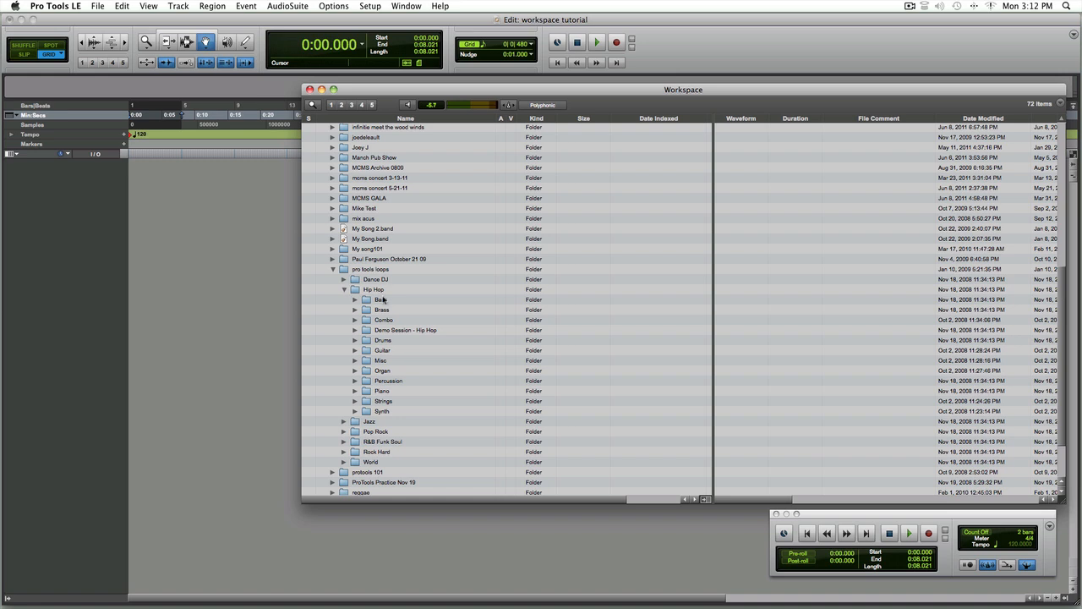
pyautogui.click(355, 340)
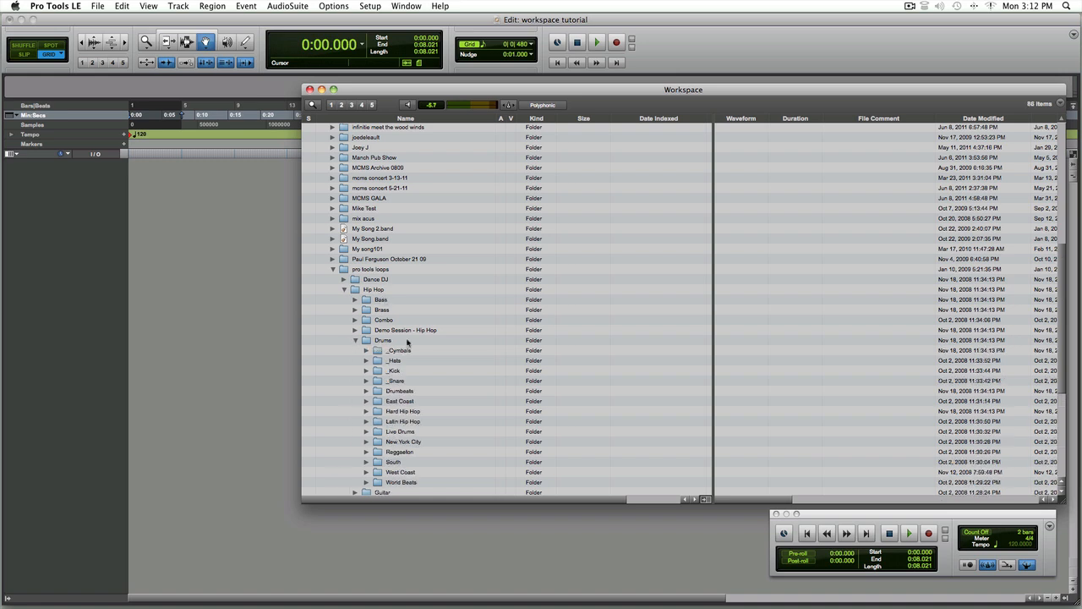
pyautogui.click(366, 402)
pyautogui.scroll(-7, 453, 393)
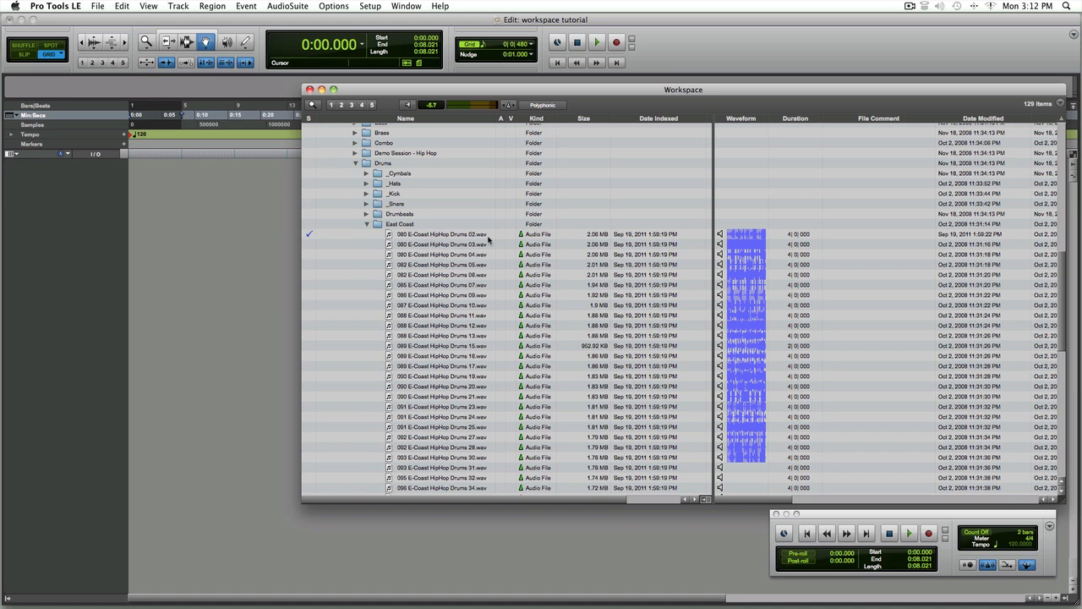
# Preview the first few East Coast HipHop Drums loops in the browser
pyautogui.click(720, 236)
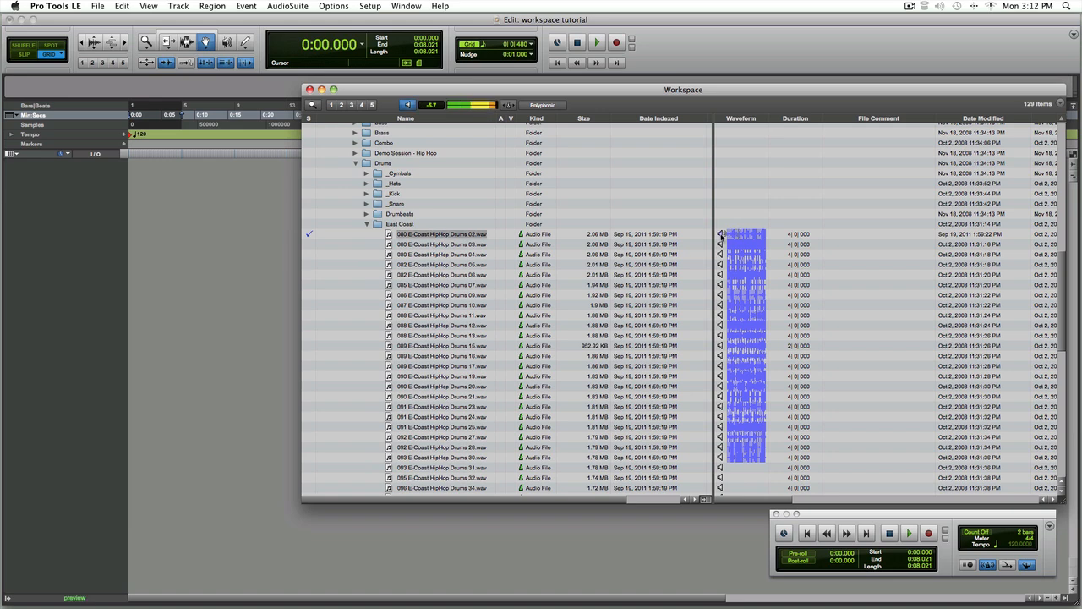
pyautogui.click(720, 236)
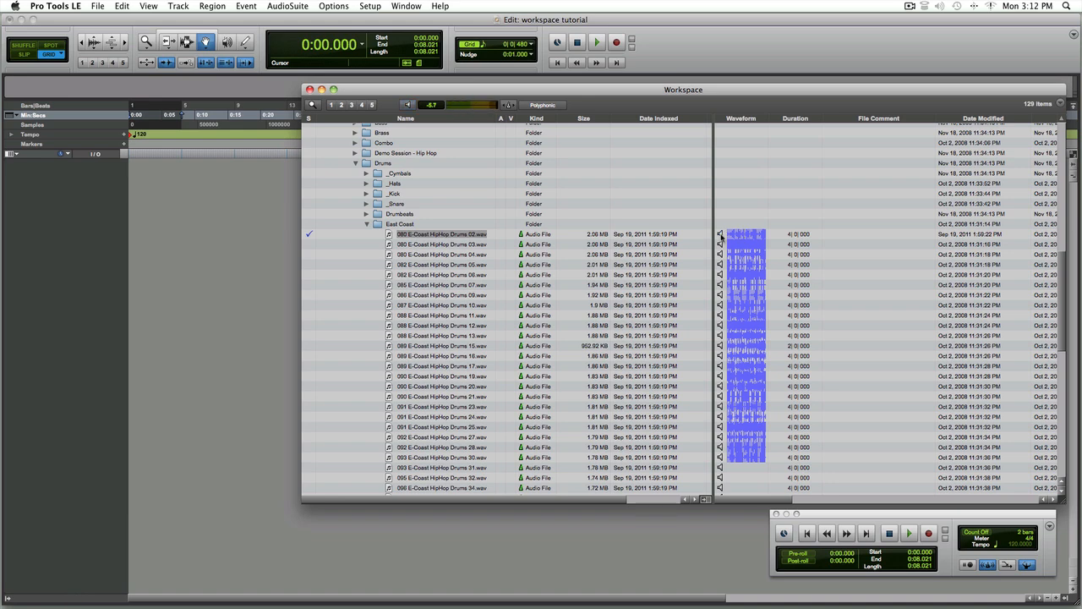
pyautogui.click(720, 244)
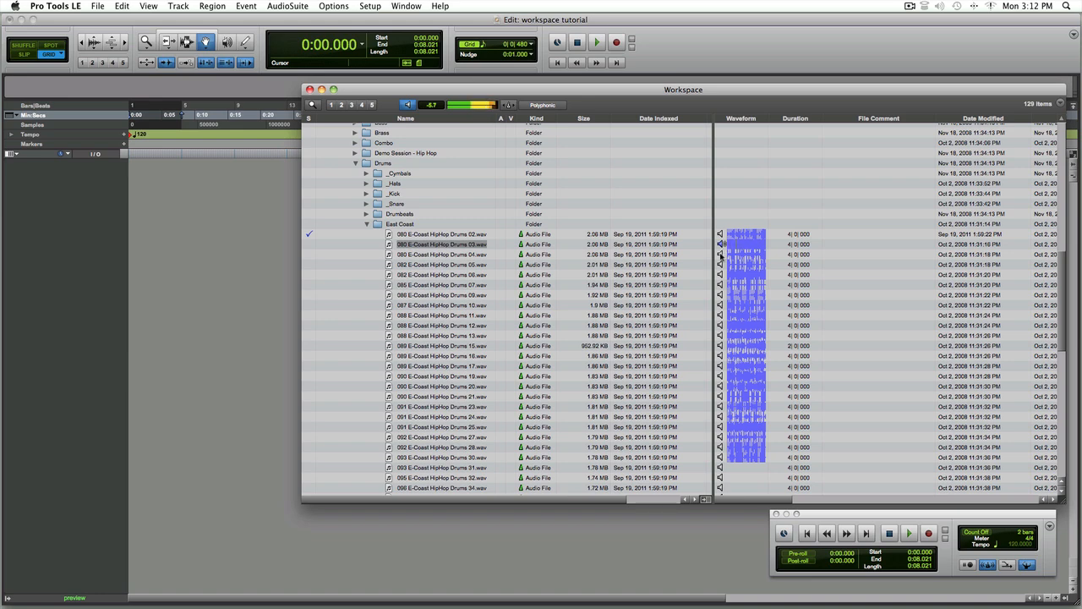
pyautogui.click(720, 254)
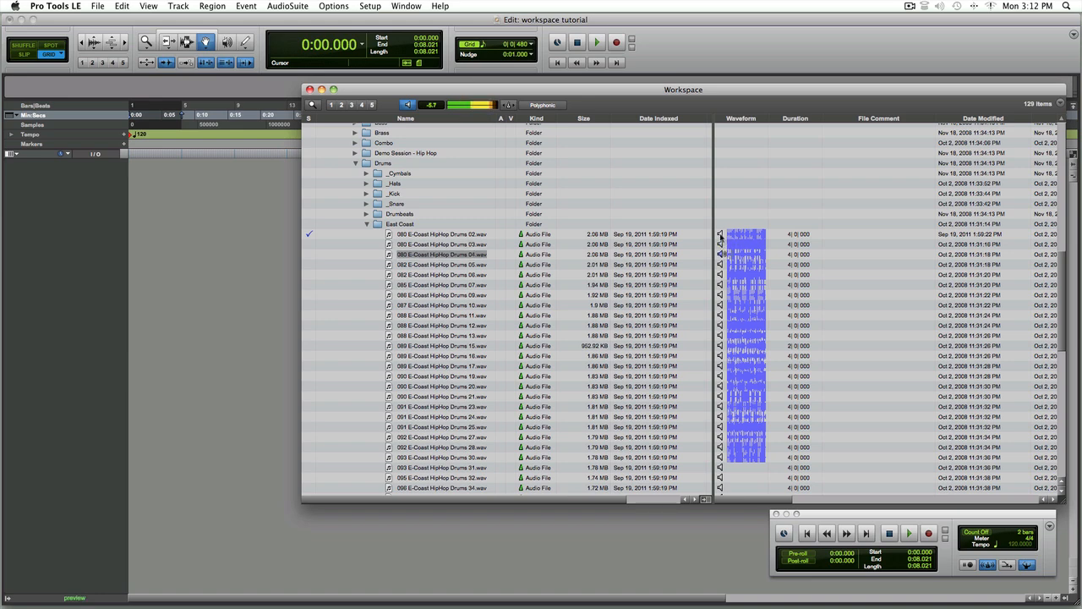
pyautogui.click(720, 234)
pyautogui.click(718, 235)
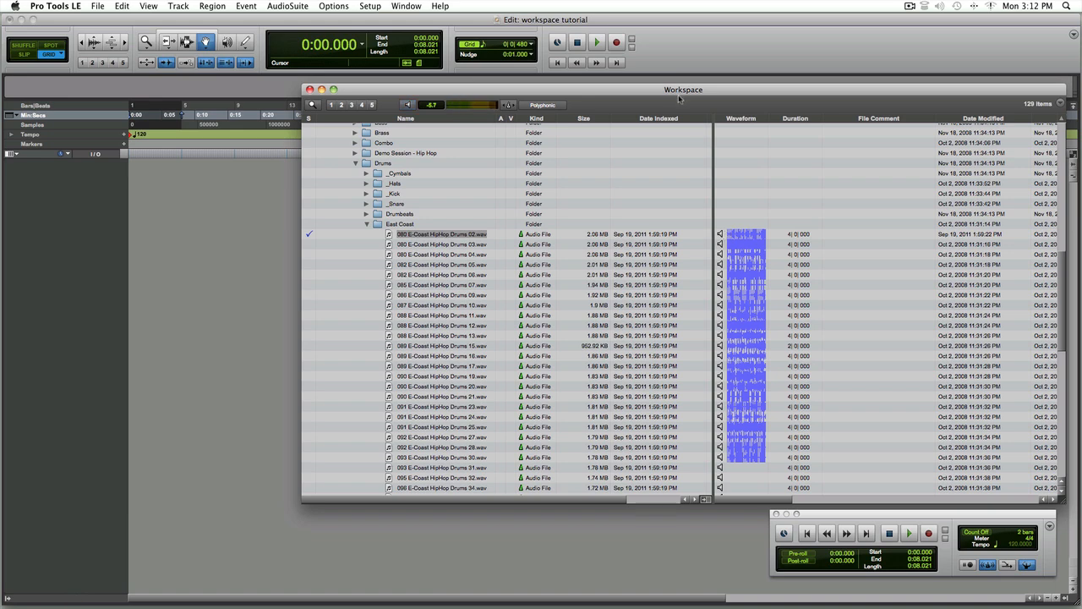
# Drag 080 E-Coast HipHop Drums 02.wav into the session as a new track, importing its original tempo
pyautogui.moveTo(658, 92); pyautogui.dragTo(600, 80)
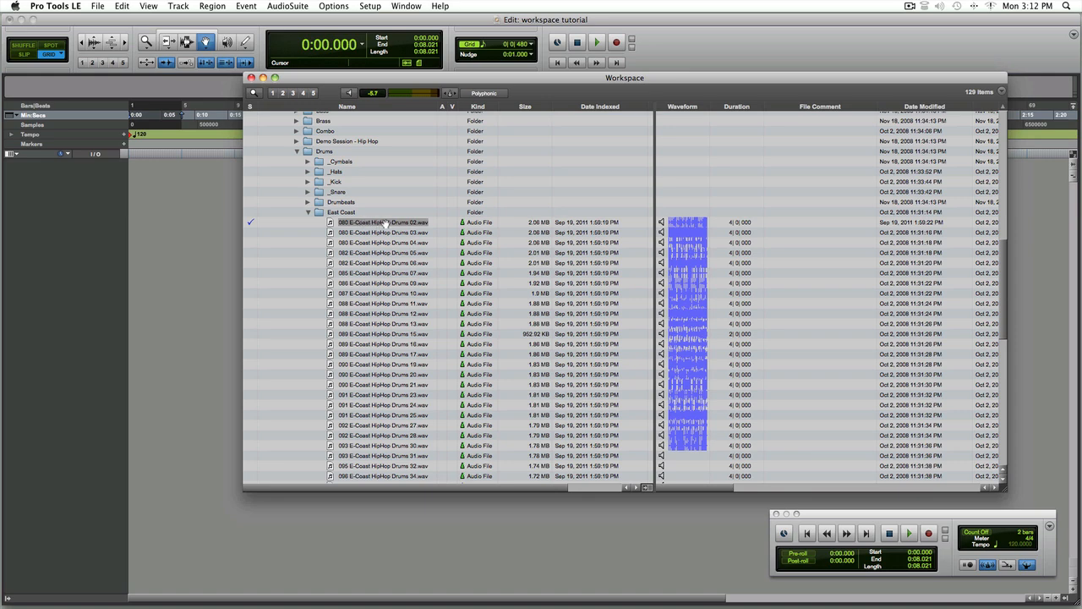
pyautogui.moveTo(379, 225); pyautogui.dragTo(222, 241)
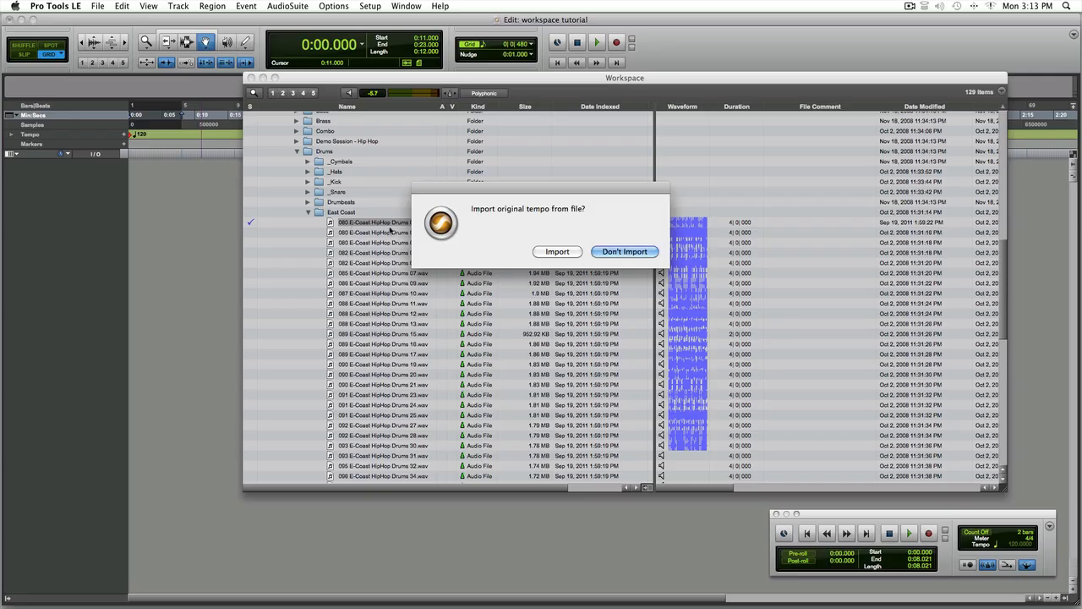
pyautogui.click(557, 252)
# Move the browser aside and play back the imported drum loop, then stop playback
pyautogui.moveTo(481, 81); pyautogui.dragTo(571, 99)
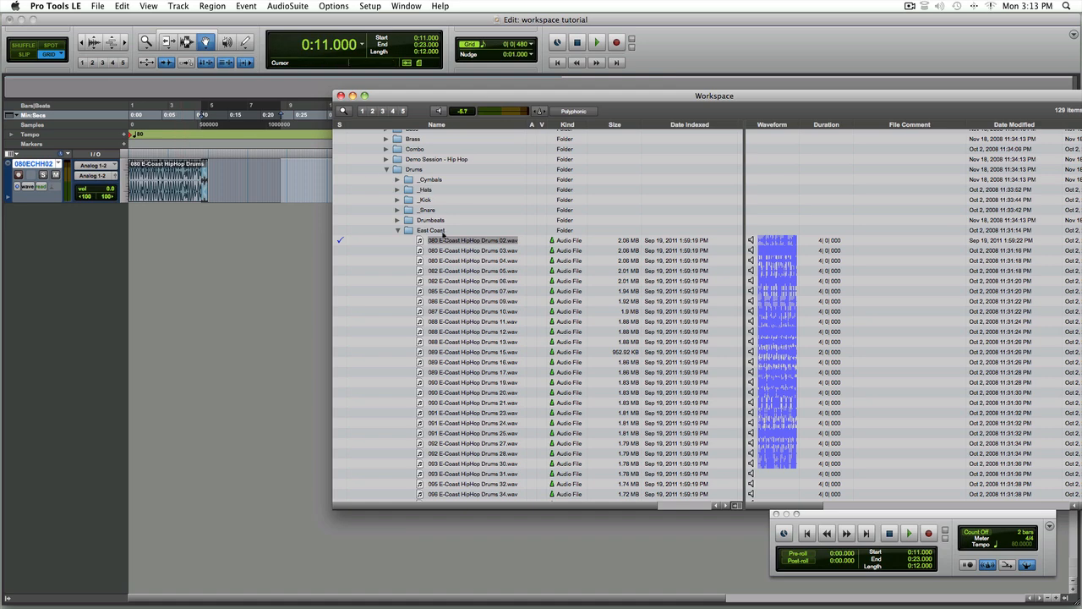
pyautogui.click(176, 185)
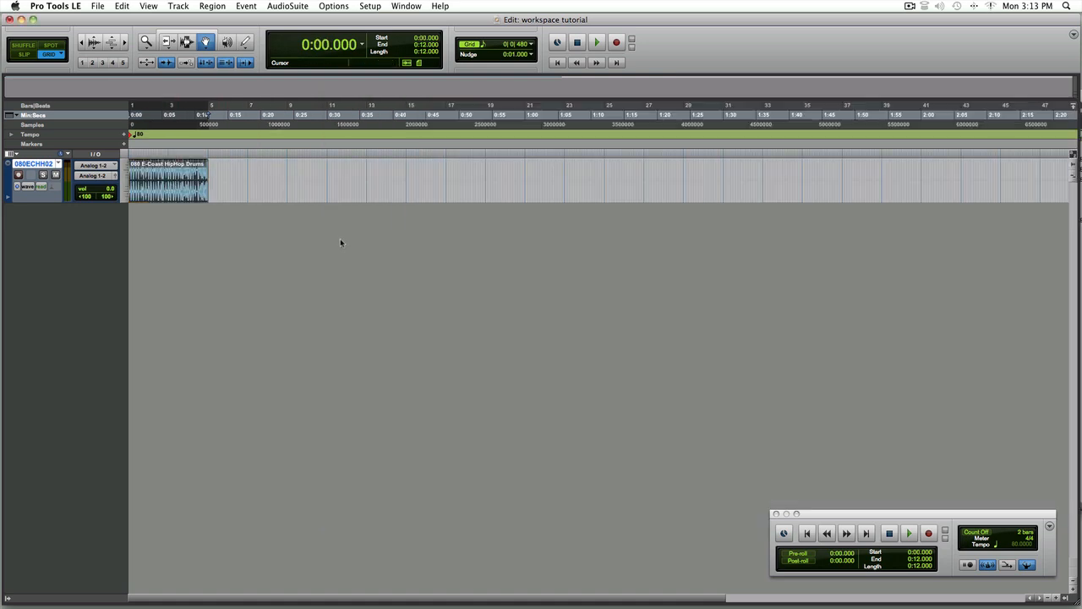
pyautogui.press('space')
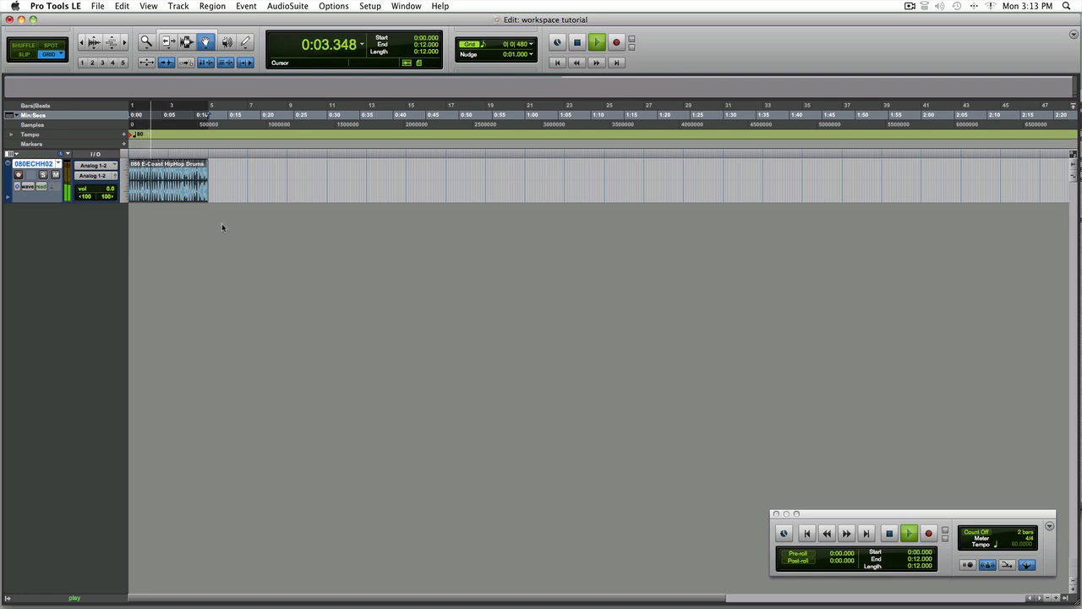
pyautogui.press('space')
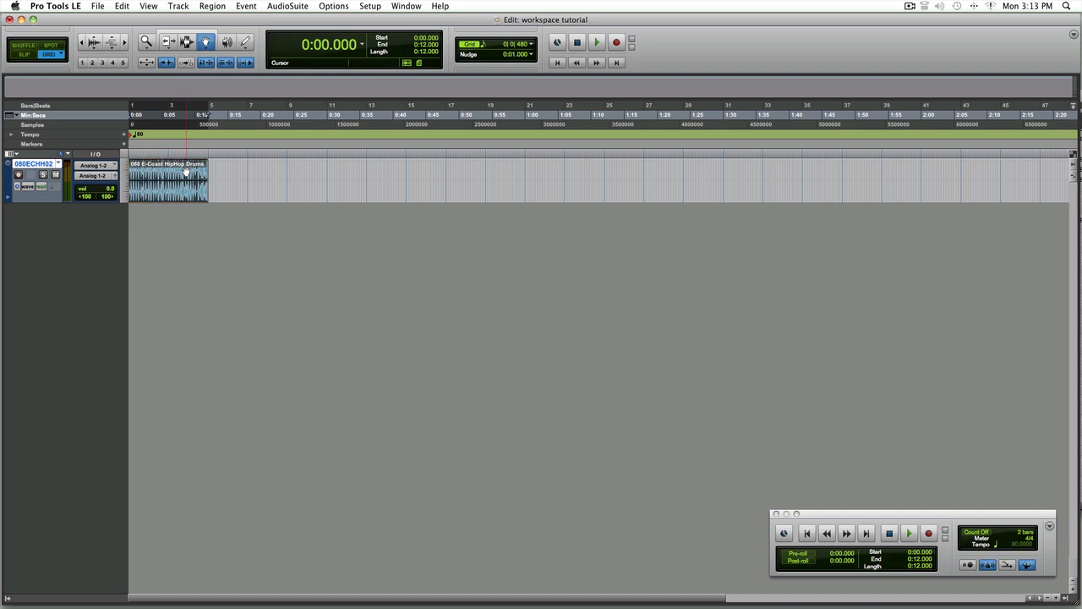
# Duplicate the drum region six times to extend the loop and return the cursor to the session start
pyautogui.press('super+d')
pyautogui.press('super+d')
pyautogui.press('super+d')
pyautogui.press('super+d')
pyautogui.press('super+d')
pyautogui.press('super+d')
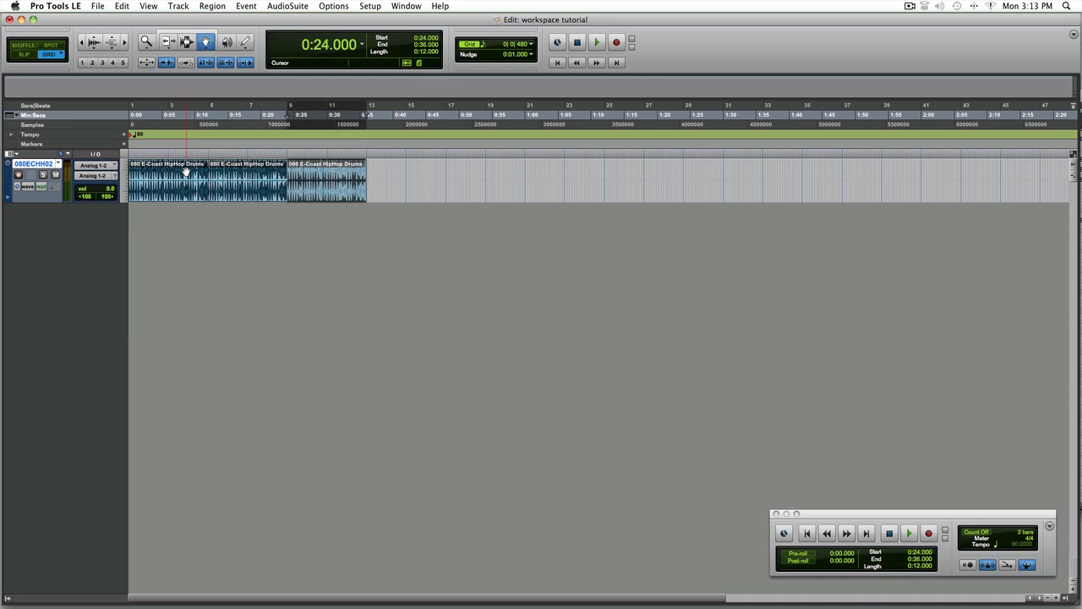
pyautogui.press('super+d')
pyautogui.press('super+d')
pyautogui.press('super+d')
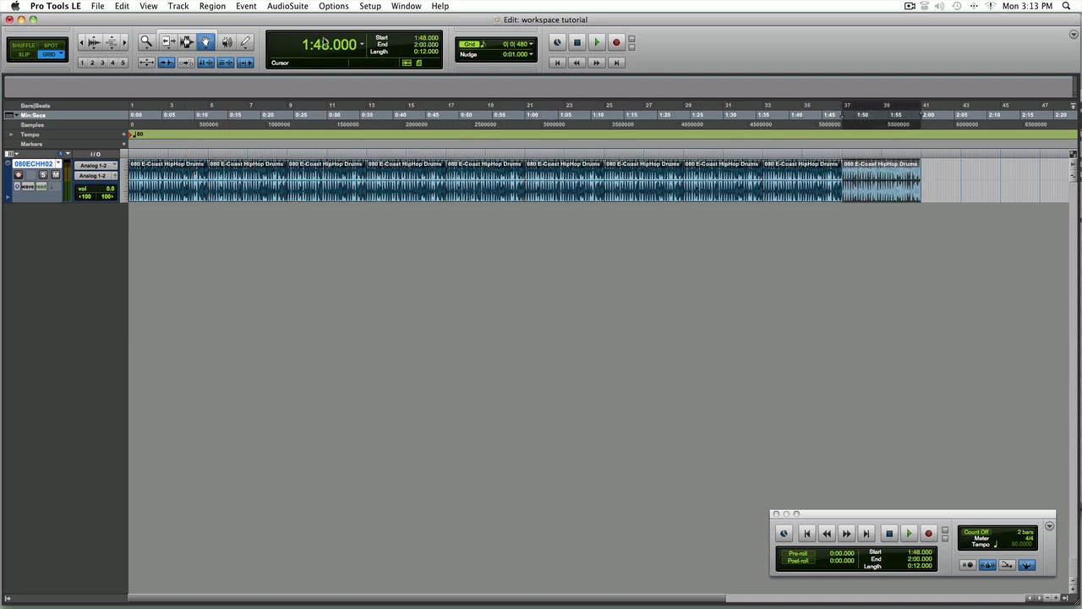
pyautogui.press('Return')
# Reopen the Workspace, collapse the East Coast and Drums folders, and expand Hip Hop Bass to Synthbass
pyautogui.click(404, 6)
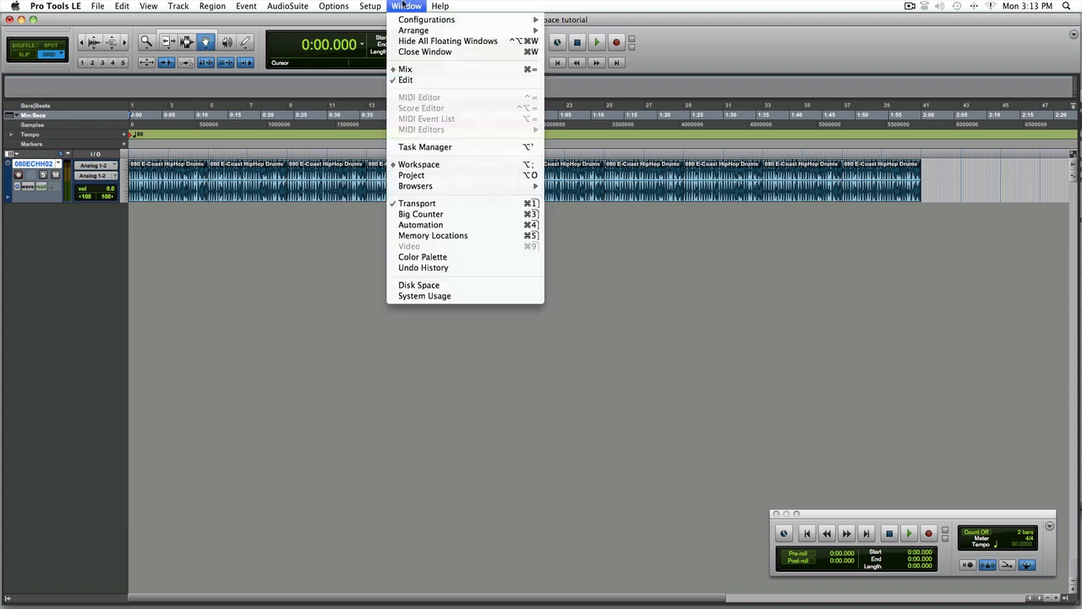
pyautogui.click(420, 164)
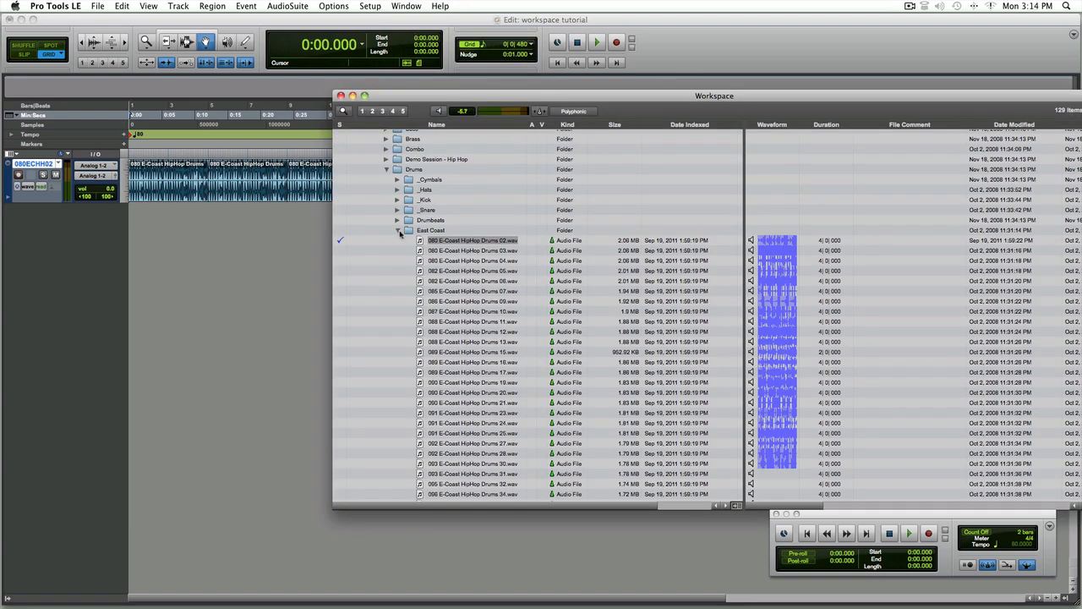
pyautogui.click(399, 231)
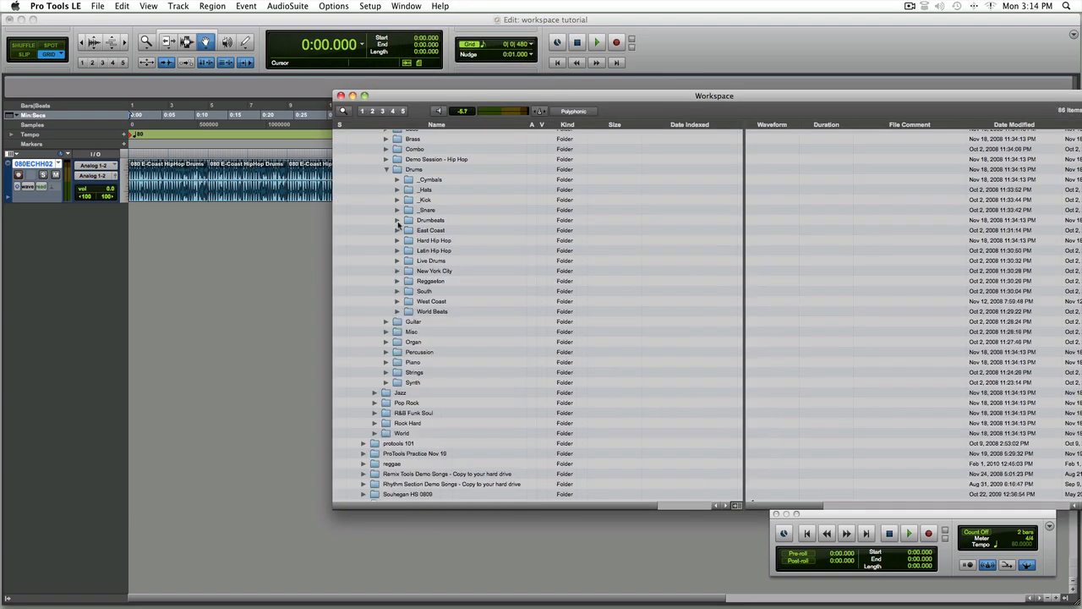
pyautogui.click(387, 170)
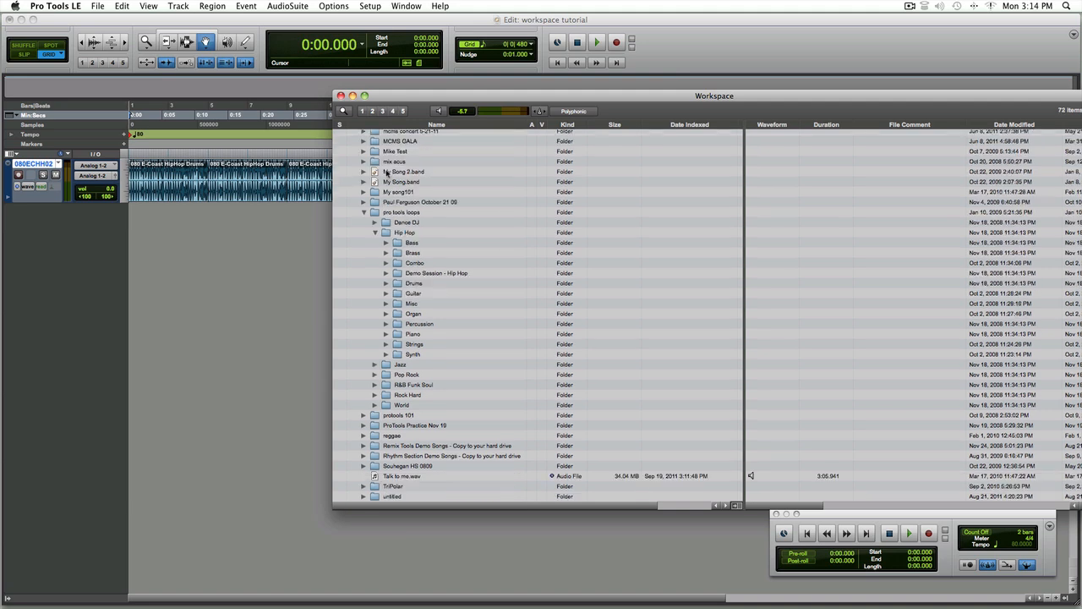
pyautogui.click(385, 244)
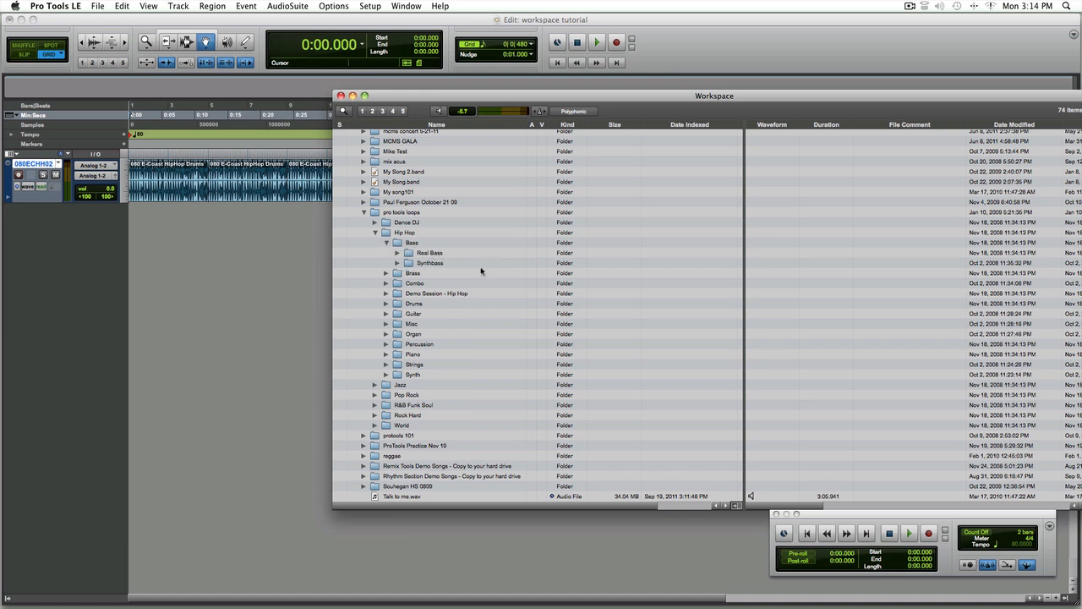
pyautogui.click(395, 263)
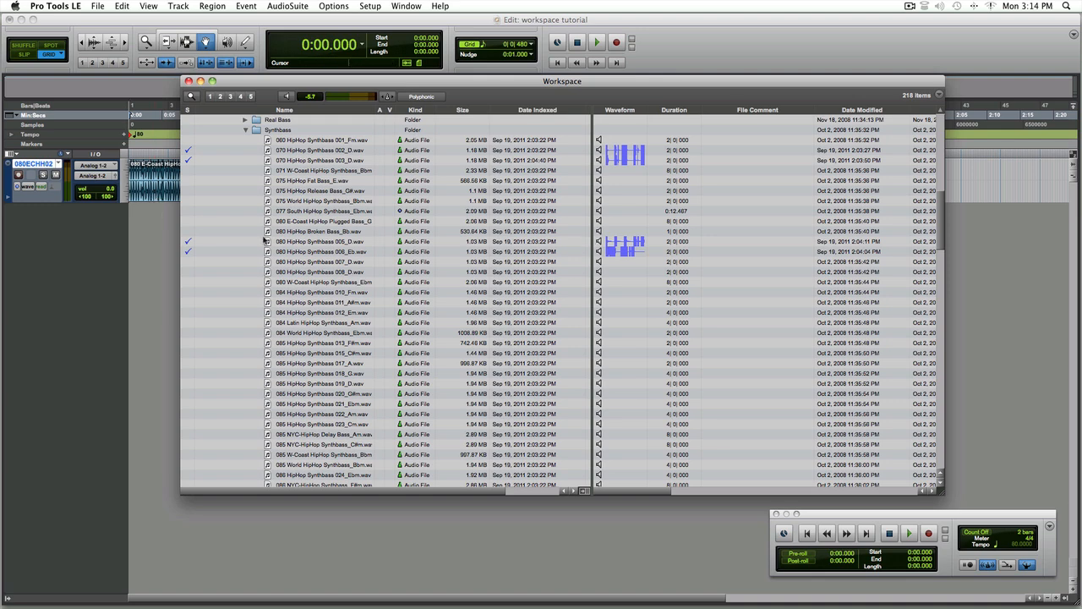
# Move the Transport window slightly to the left
pyautogui.moveTo(953, 516); pyautogui.dragTo(927, 521)
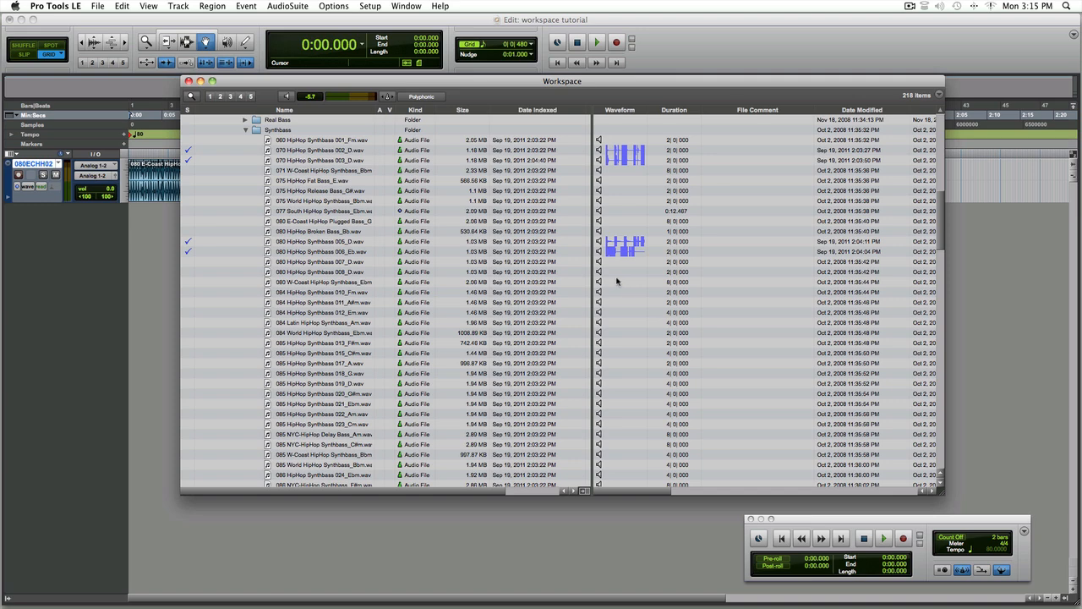
# Play the session and audition the 070 HipHop Synthbass 002_D loop alongside the drums, then stop playback
pyautogui.click(288, 97)
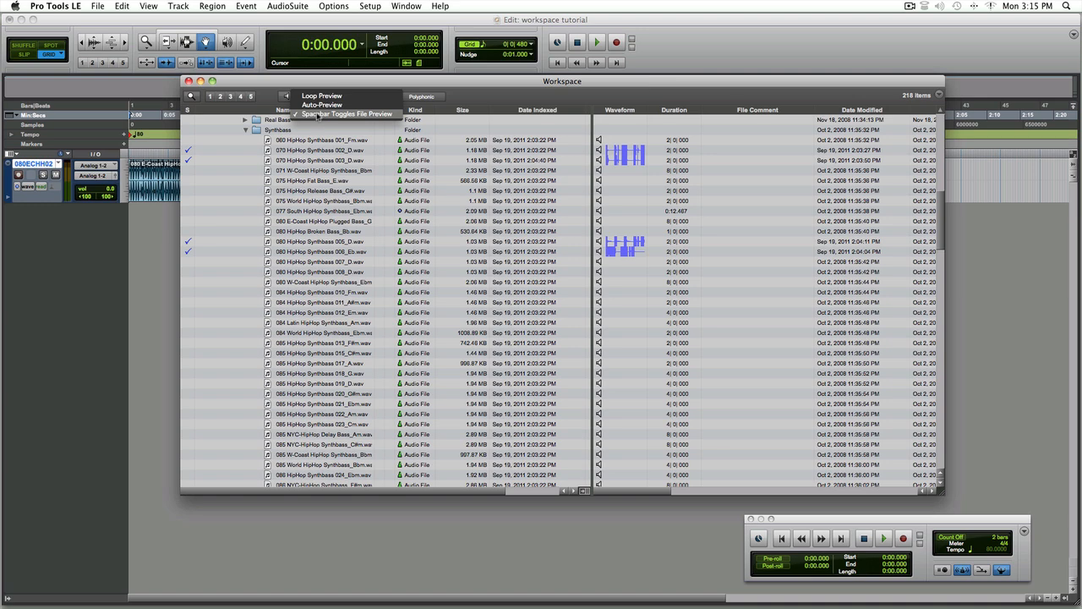
pyautogui.click(220, 164)
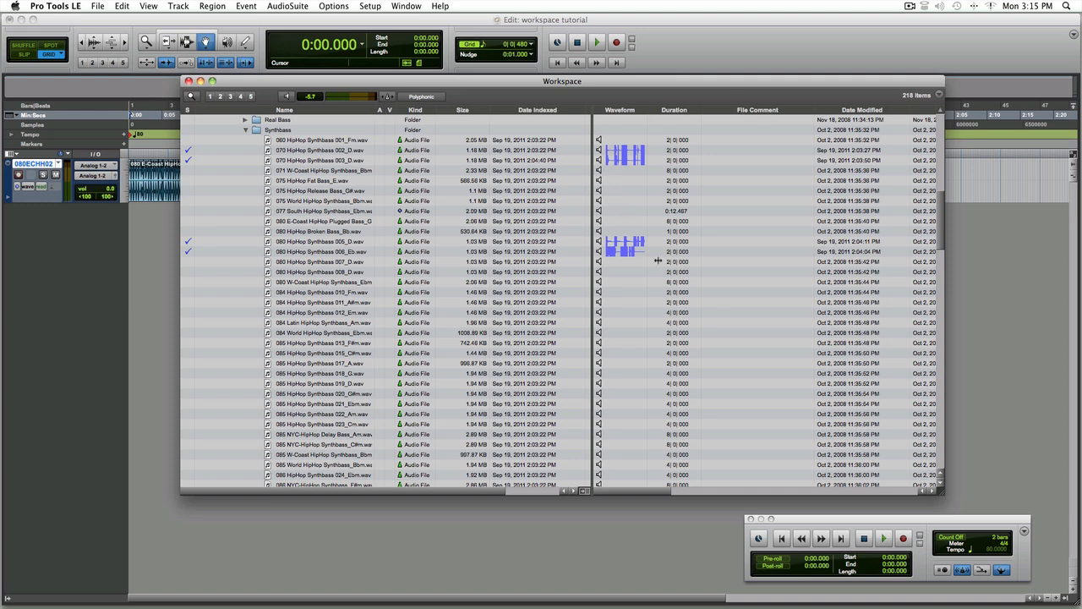
pyautogui.click(883, 538)
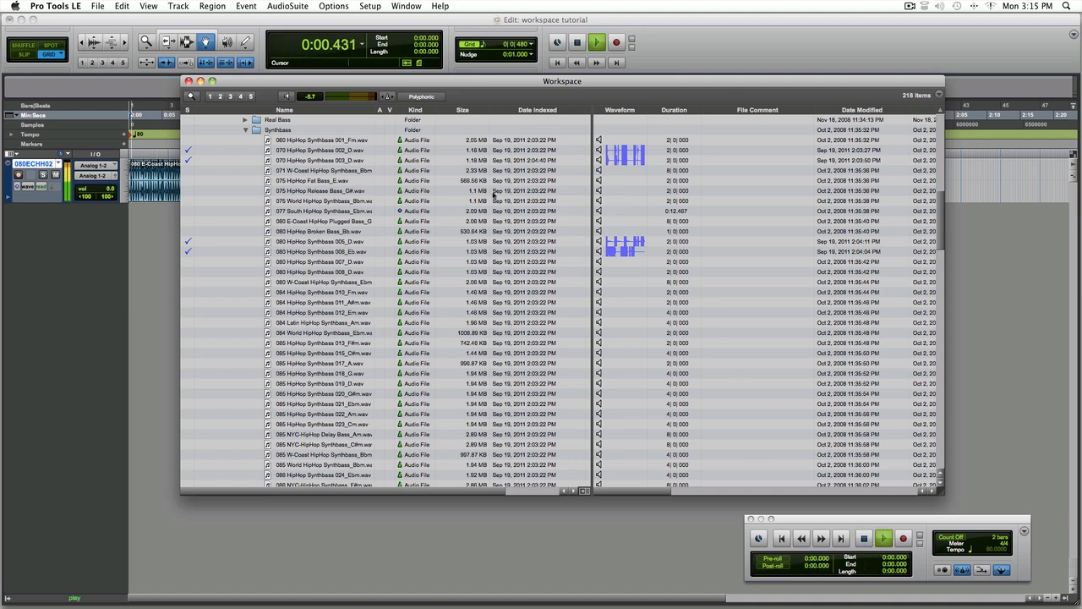
pyautogui.click(598, 151)
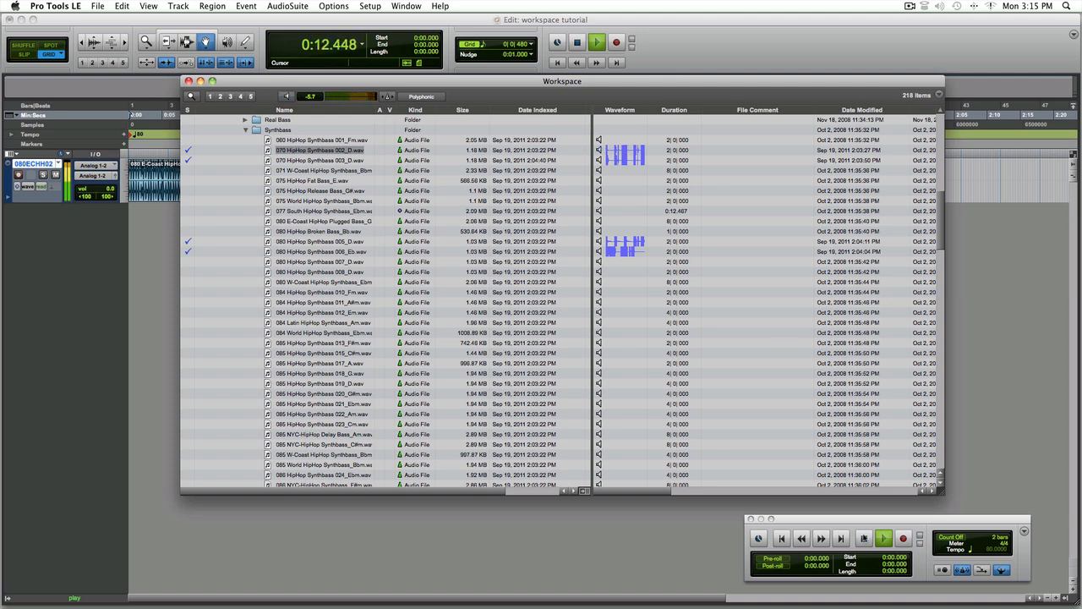
pyautogui.press('space')
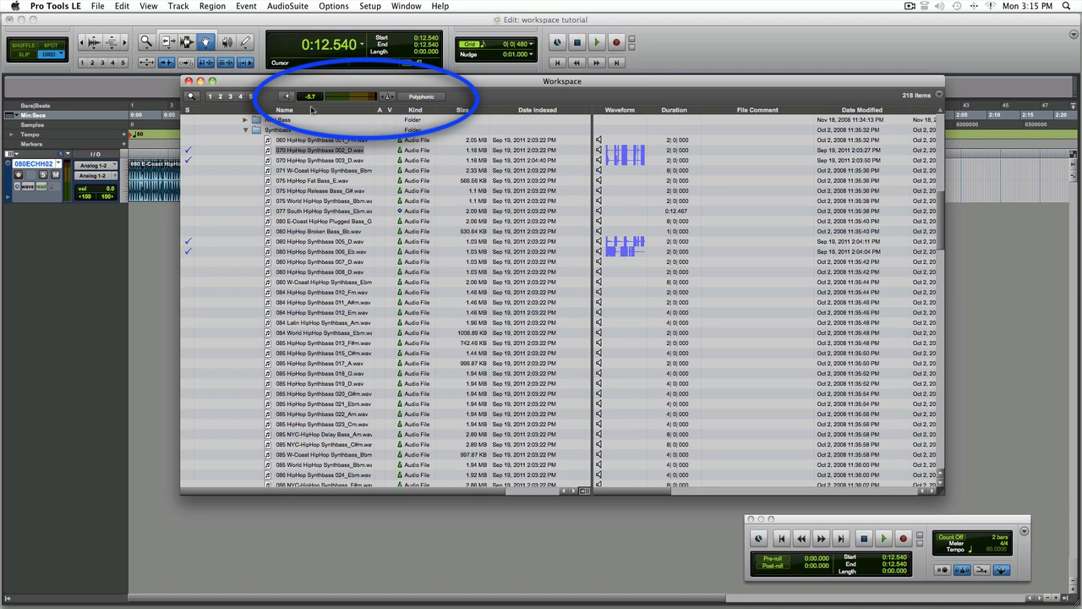
# Enable tempo-matched Elastic Audio preview in the Workspace, keeping the Polyphonic mode
pyautogui.click(389, 99)
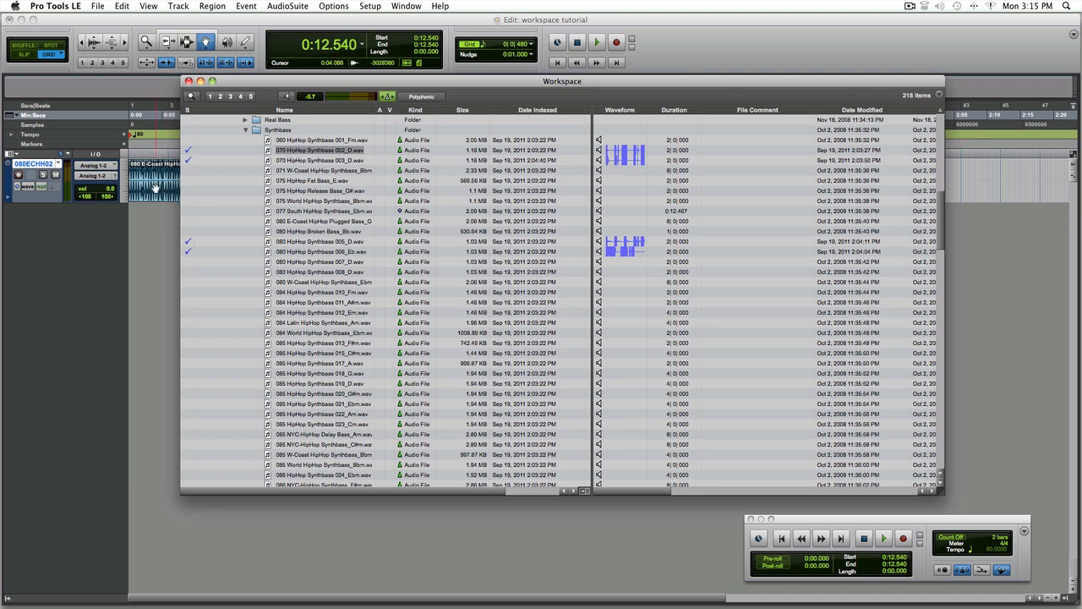
pyautogui.click(421, 96)
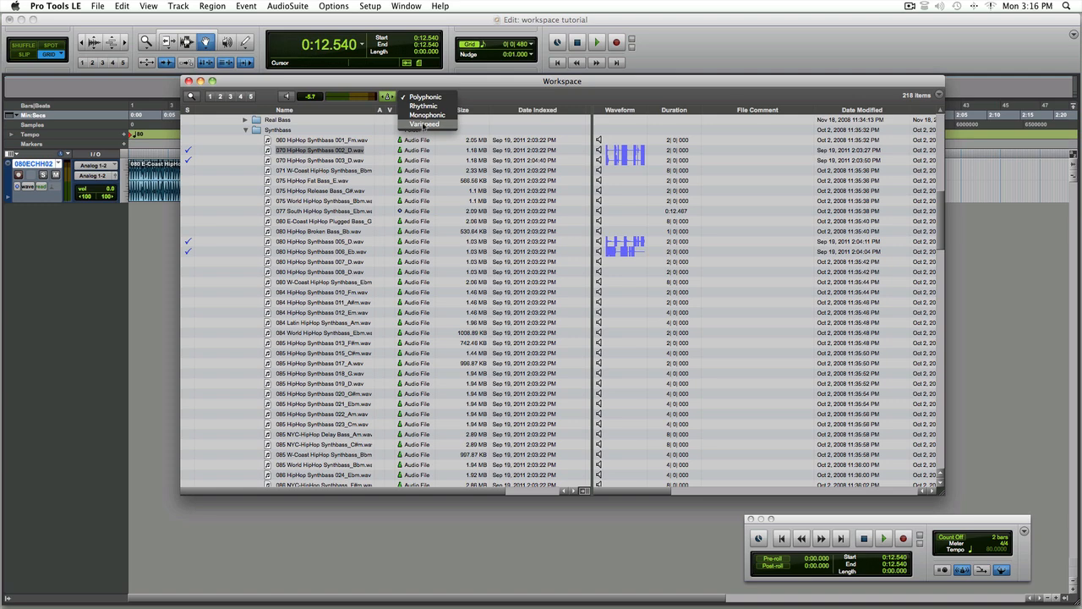
pyautogui.click(424, 97)
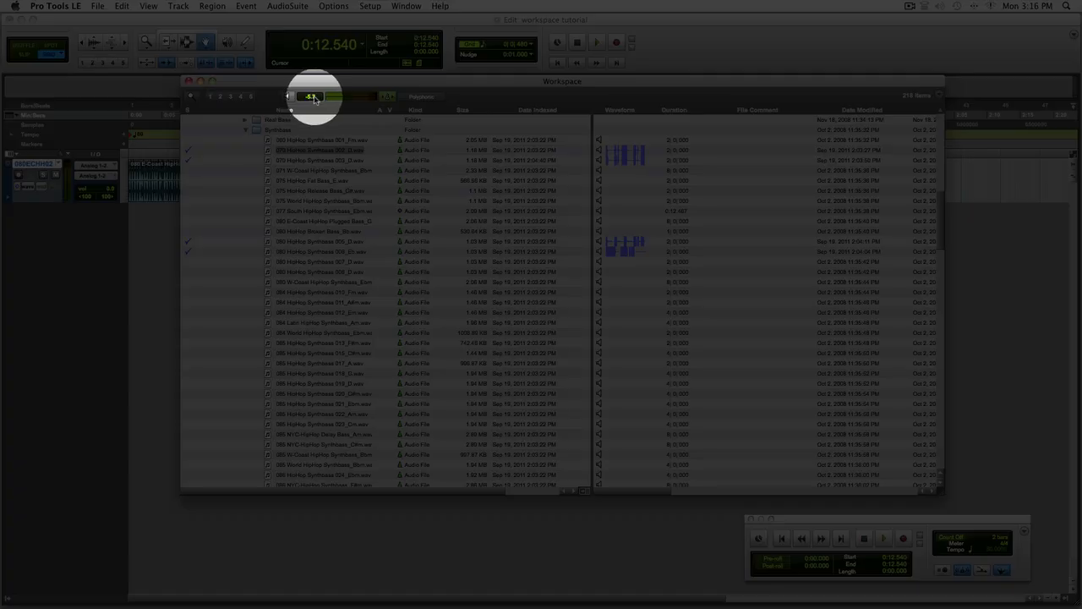
# Set the preview level to -8.5 dB and audition 070 HipHop Synthbass 003_D with the session playing, then stop
pyautogui.moveTo(311, 98)
pyautogui.mouseDown()
pyautogui.moveTo(309, 110)
pyautogui.moveTo(310, 99)
pyautogui.mouseUp()
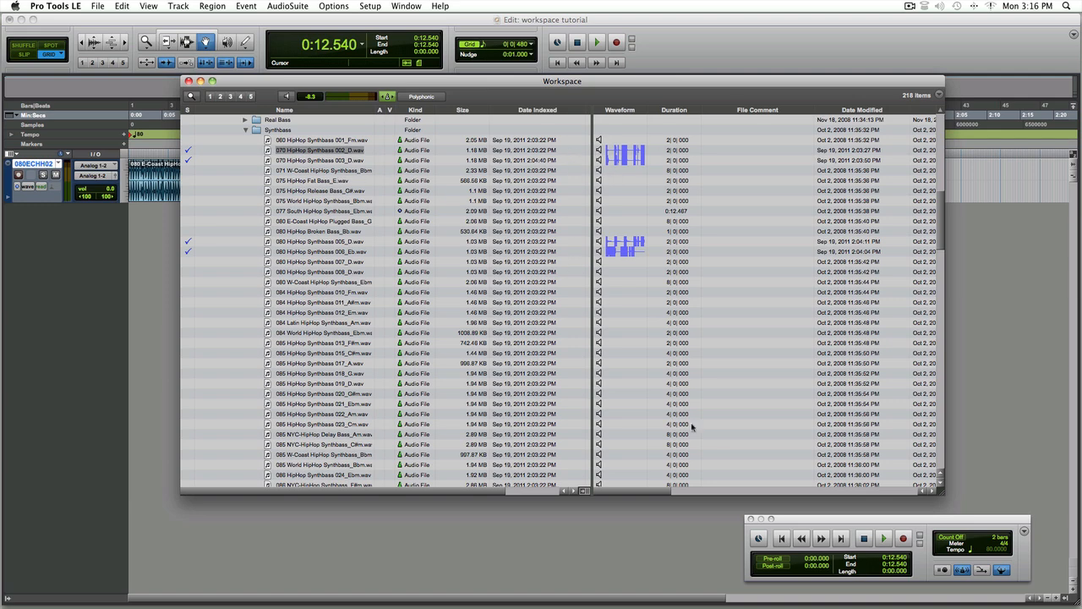
pyautogui.press('Return')
pyautogui.click(883, 538)
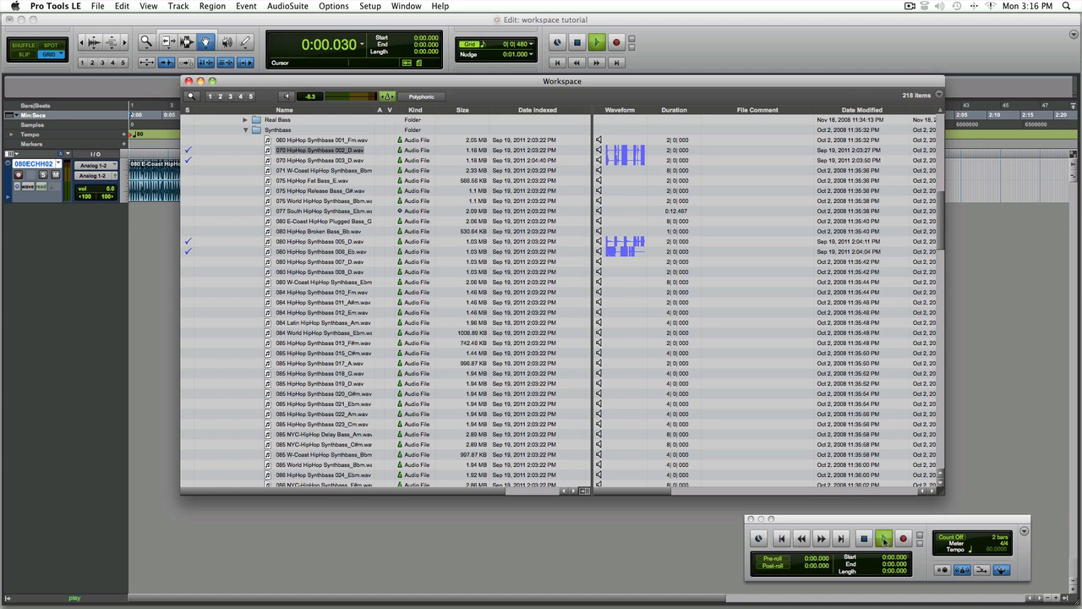
pyautogui.click(599, 160)
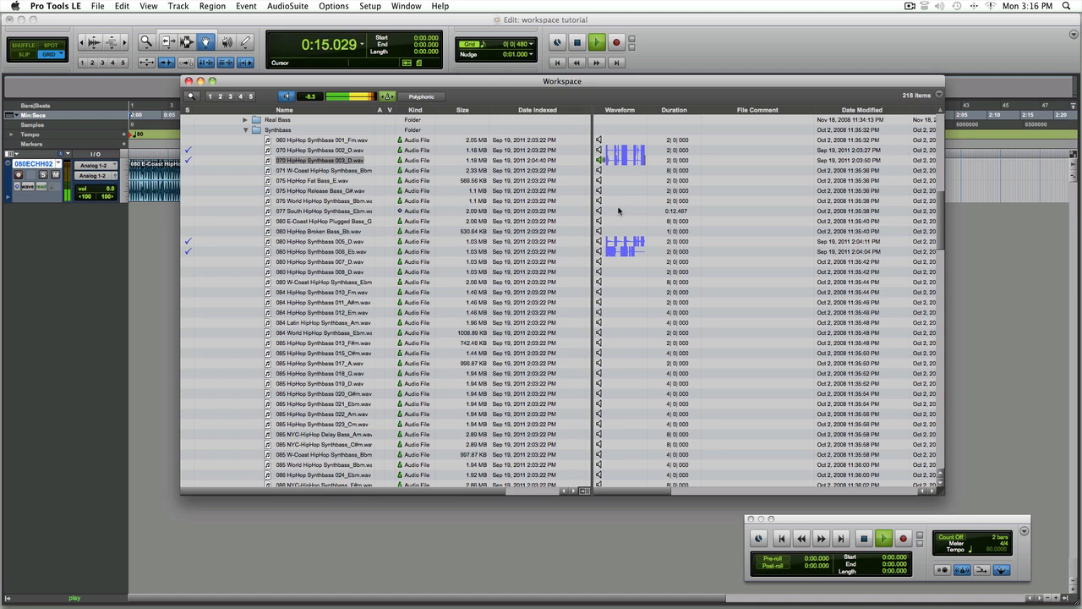
pyautogui.click(861, 540)
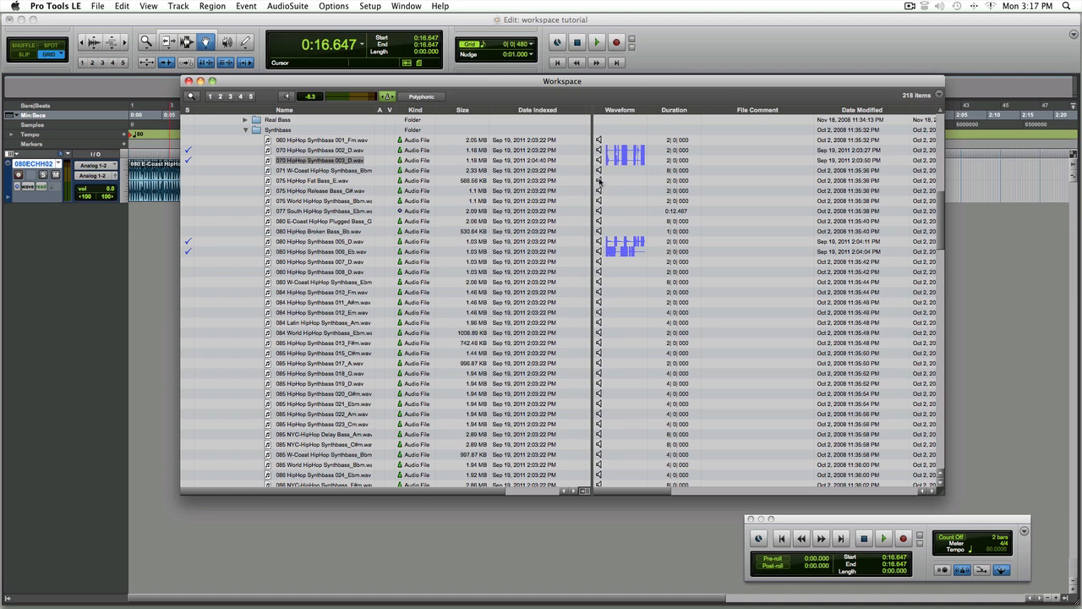
# Play the session and audition 075 HipHop Release Bass_G# alongside it, then stop playback
pyautogui.click(883, 539)
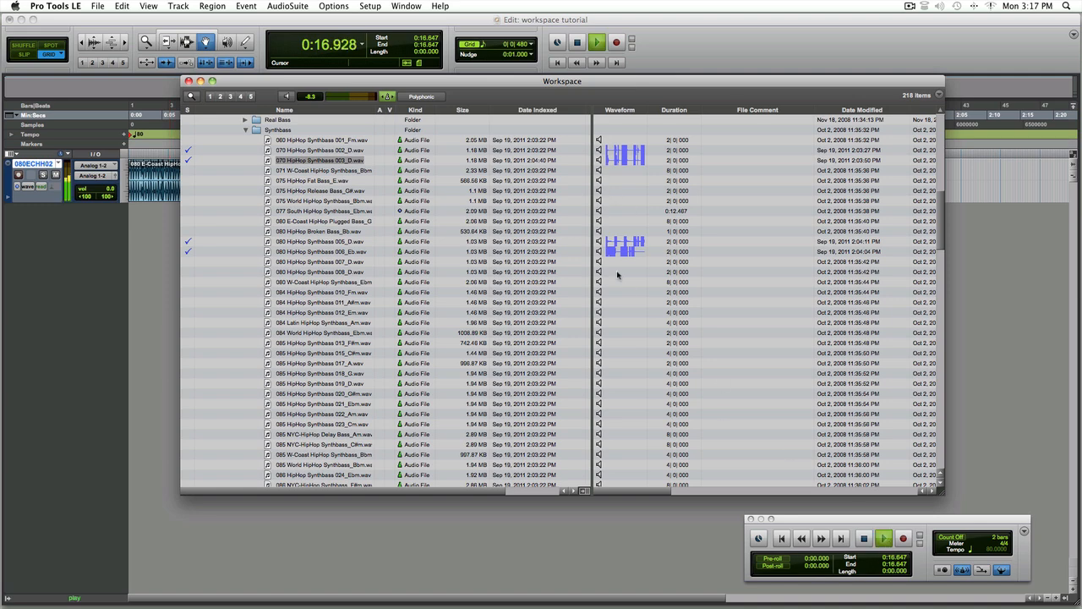
pyautogui.click(600, 190)
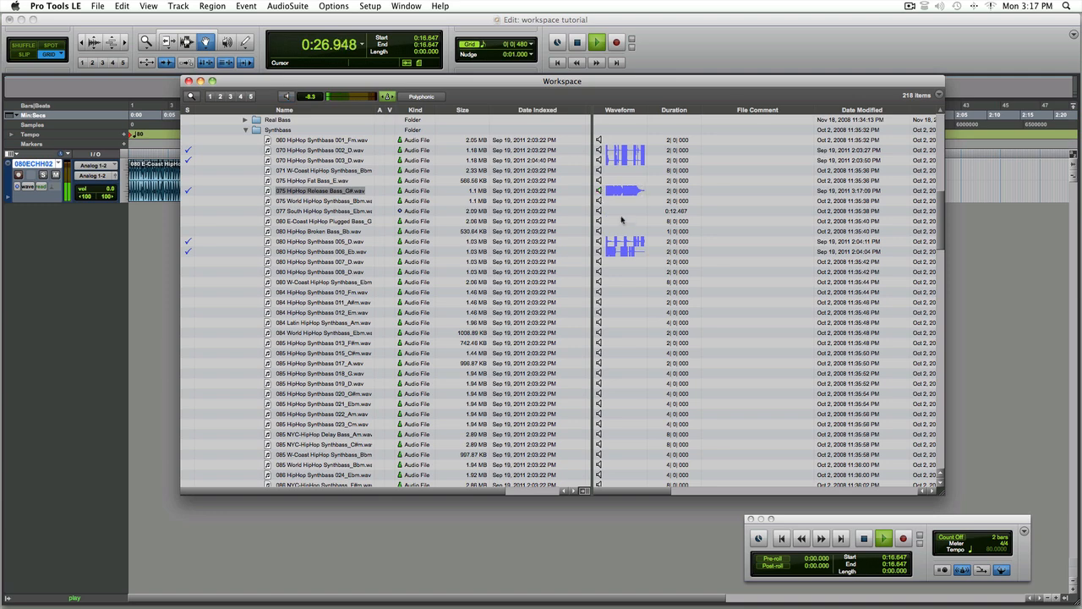
pyautogui.click(862, 538)
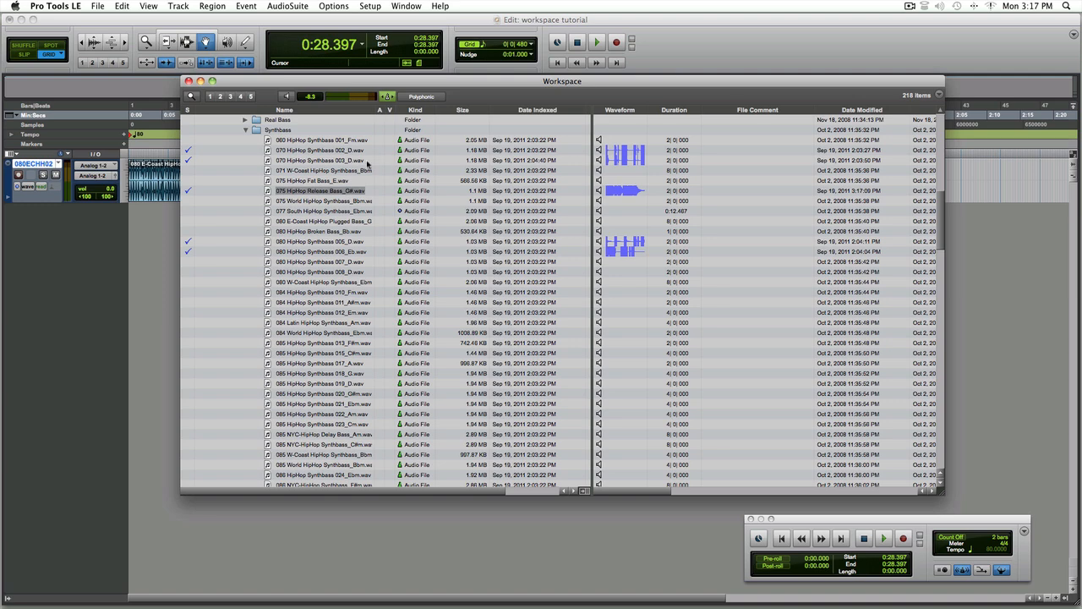
# Import the 070 HipHop Synthbass 002_D loop onto a new track and place its region at the session start
pyautogui.click(319, 151)
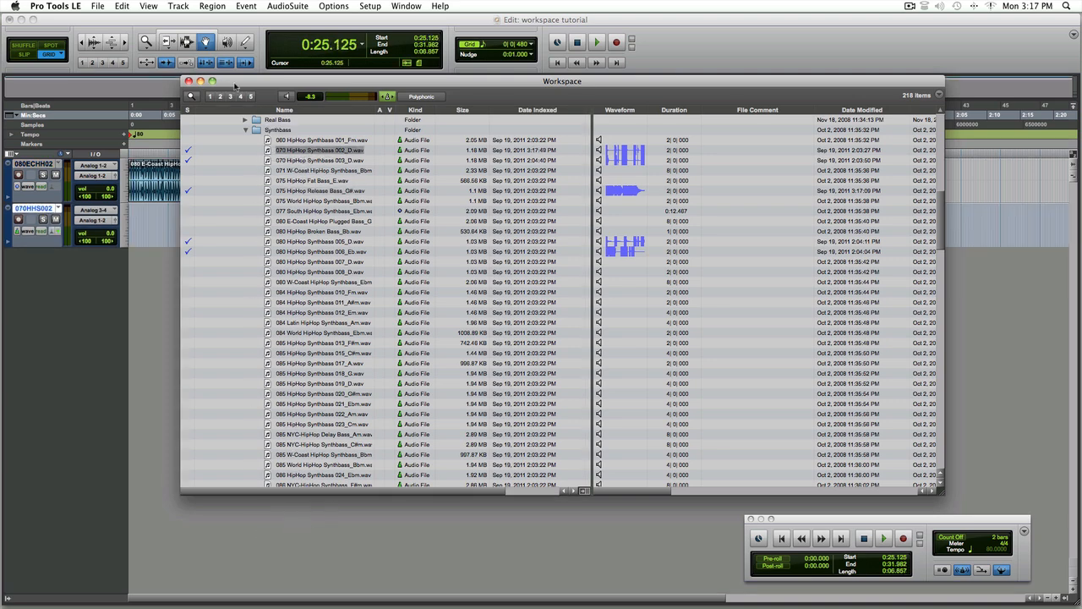
pyautogui.moveTo(235, 82); pyautogui.dragTo(556, 87)
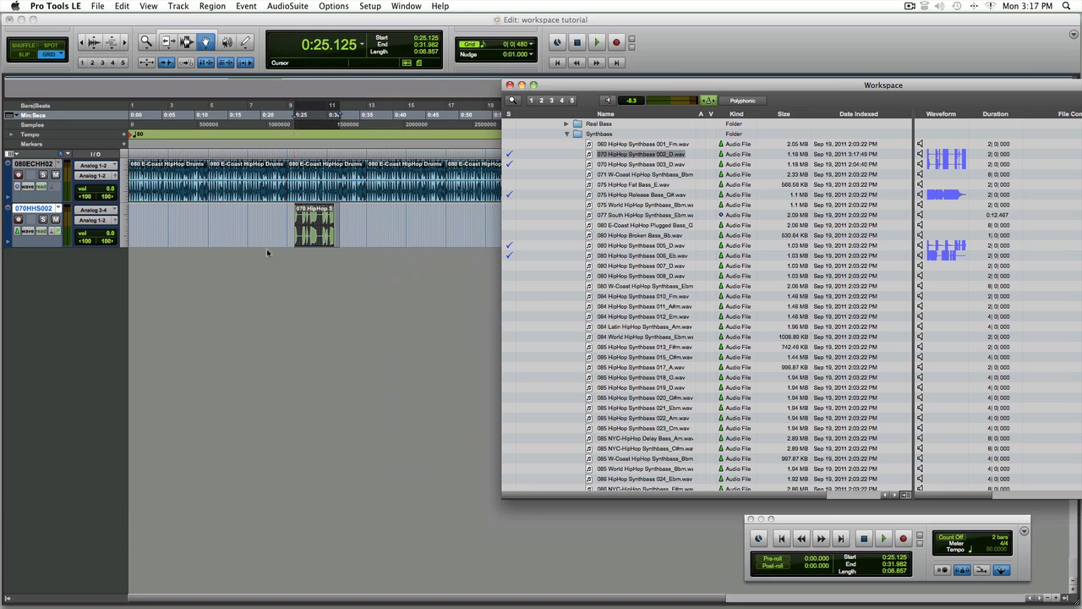
pyautogui.moveTo(315, 224); pyautogui.dragTo(137, 225)
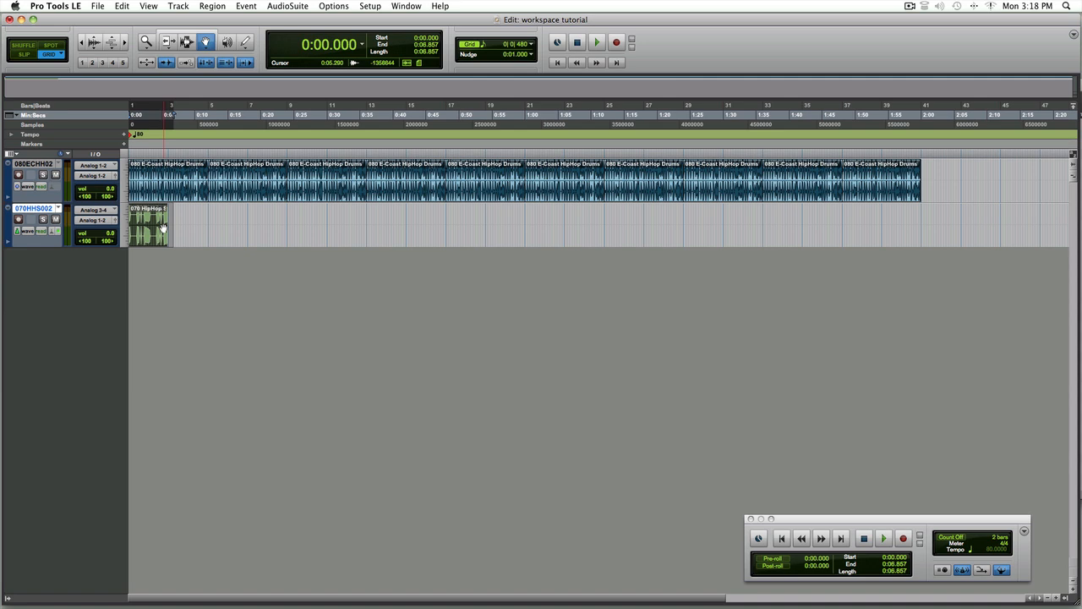
# Duplicate the bass region several times
pyautogui.press('super+d')
pyautogui.press('super+d')
pyautogui.press('super+d')
pyautogui.press('super+d')
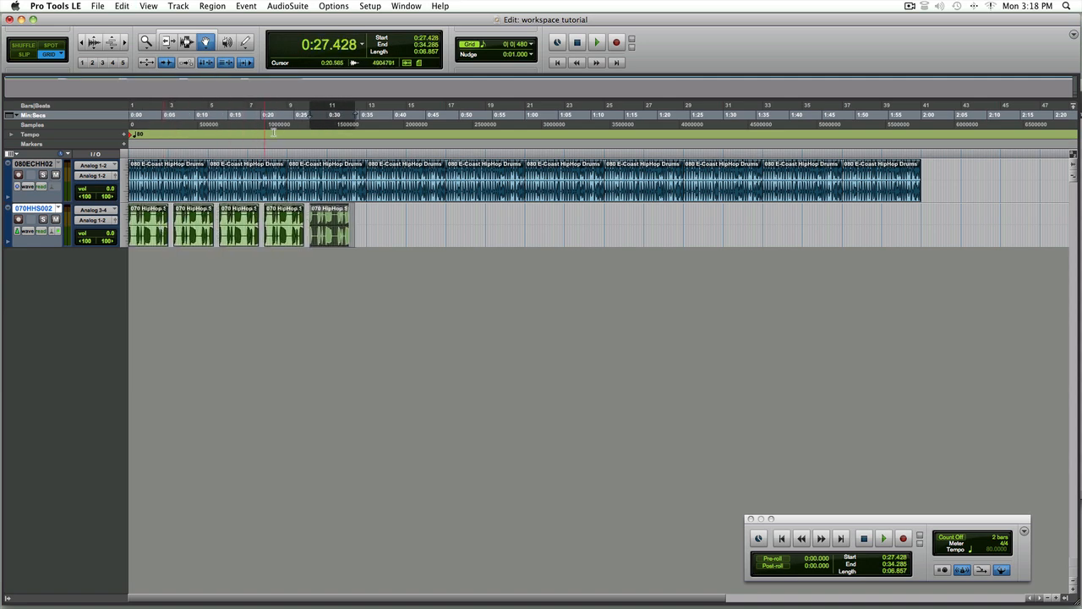
# Delete all bass region copies after the first one
pyautogui.click(191, 216)
pyautogui.moveTo(190, 217); pyautogui.dragTo(228, 220)
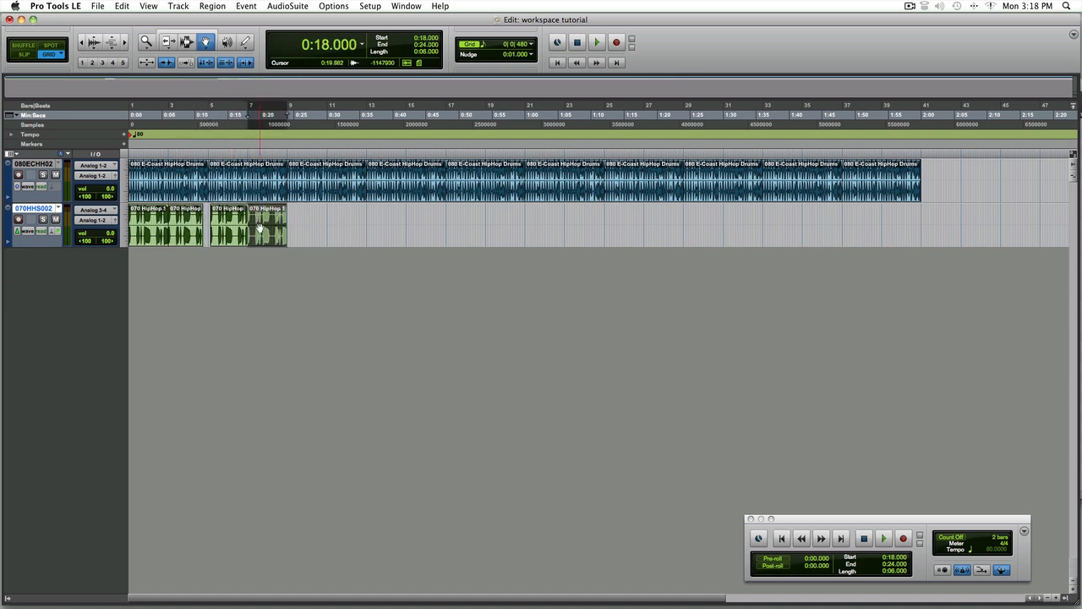
pyautogui.press('Delete')
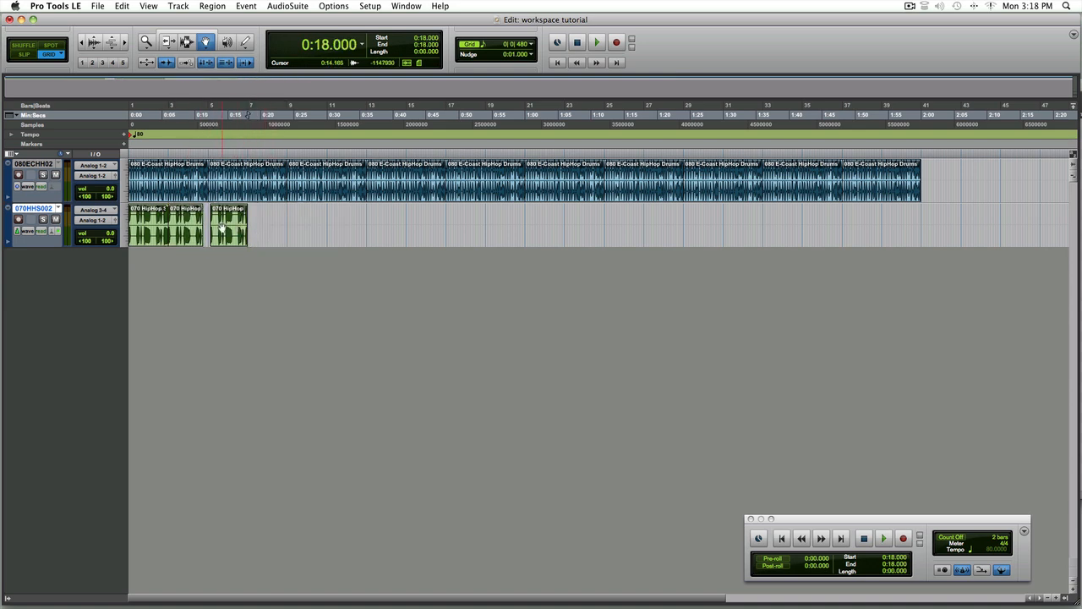
pyautogui.click(222, 227)
pyautogui.press('Delete')
pyautogui.moveTo(187, 226); pyautogui.dragTo(218, 226)
pyautogui.press('Delete')
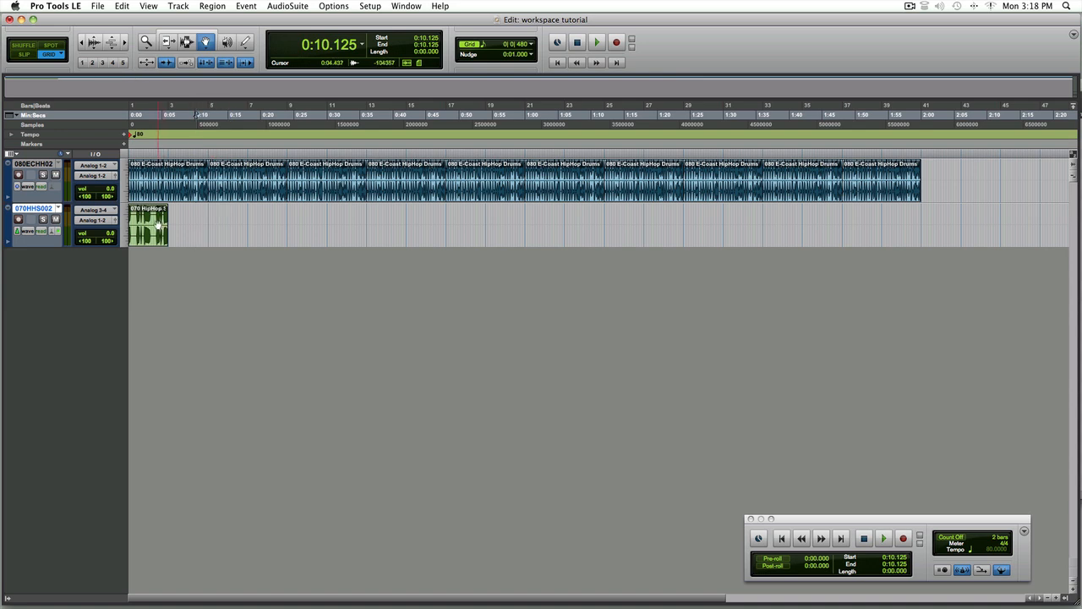
# Duplicate the first bass region three times and return the cursor to the session start
pyautogui.click(157, 224)
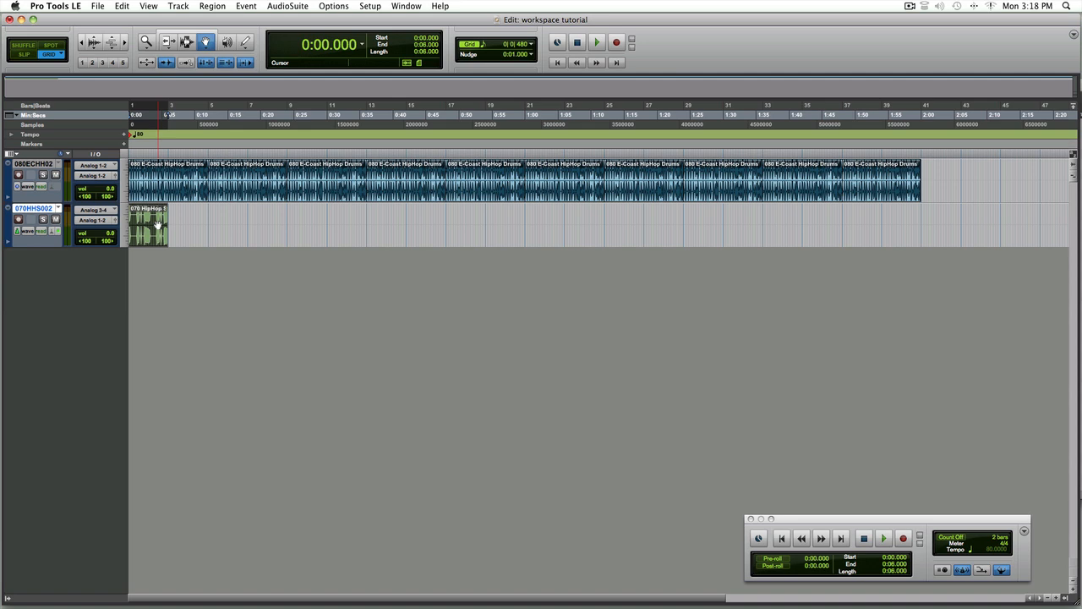
pyautogui.press('super+d')
pyautogui.press('super+d')
pyautogui.press('super+d')
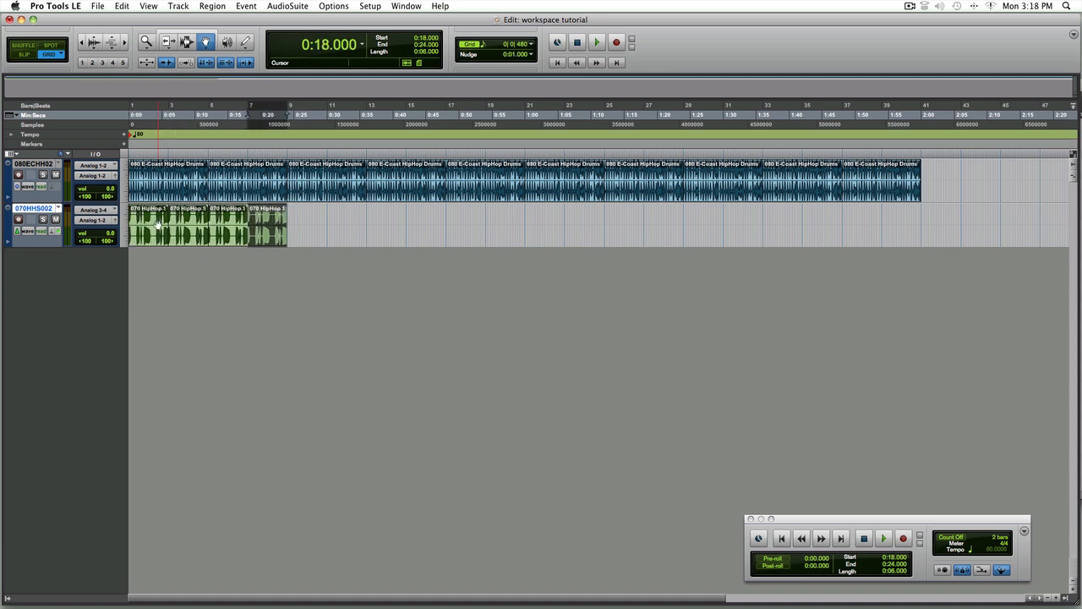
pyautogui.press('Return')
# Play the session while lowering the bass track's volume to -0.2 dB, then stop playback
pyautogui.press('space')
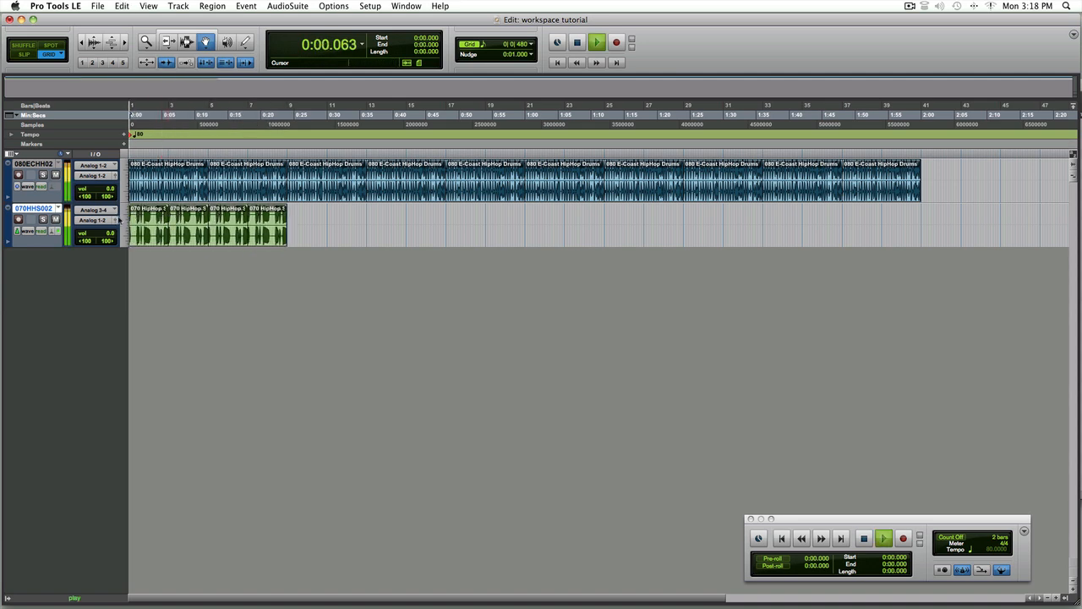
pyautogui.moveTo(91, 234); pyautogui.dragTo(93, 241)
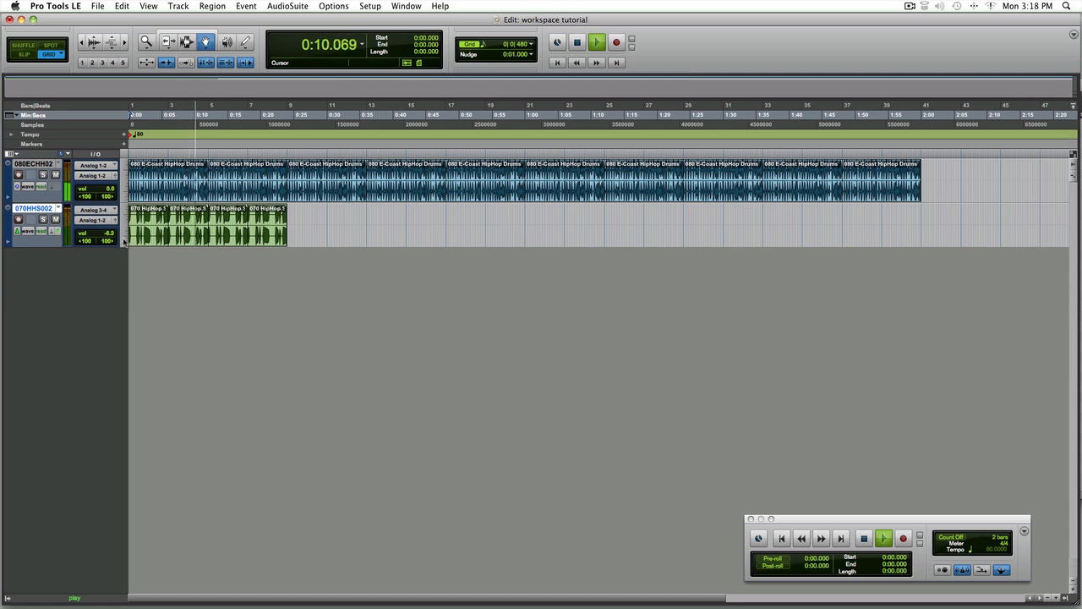
pyautogui.press('space')
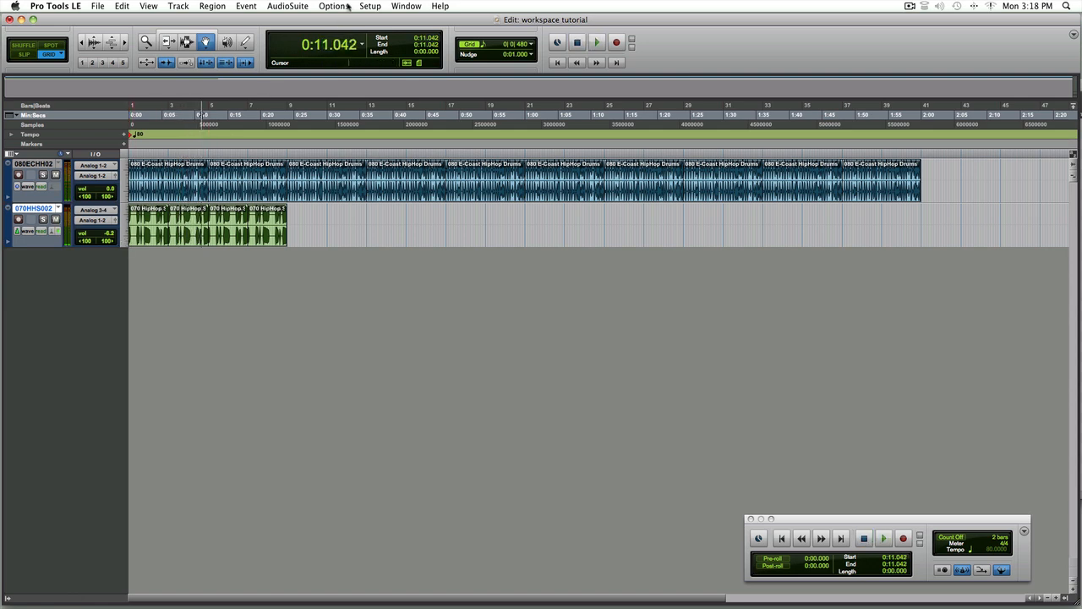
# Reopen the Workspace, collapse Synthbass, and expand the Hip Hop Piano folder down to its Piano subfolder
pyautogui.click(394, 7)
pyautogui.click(404, 166)
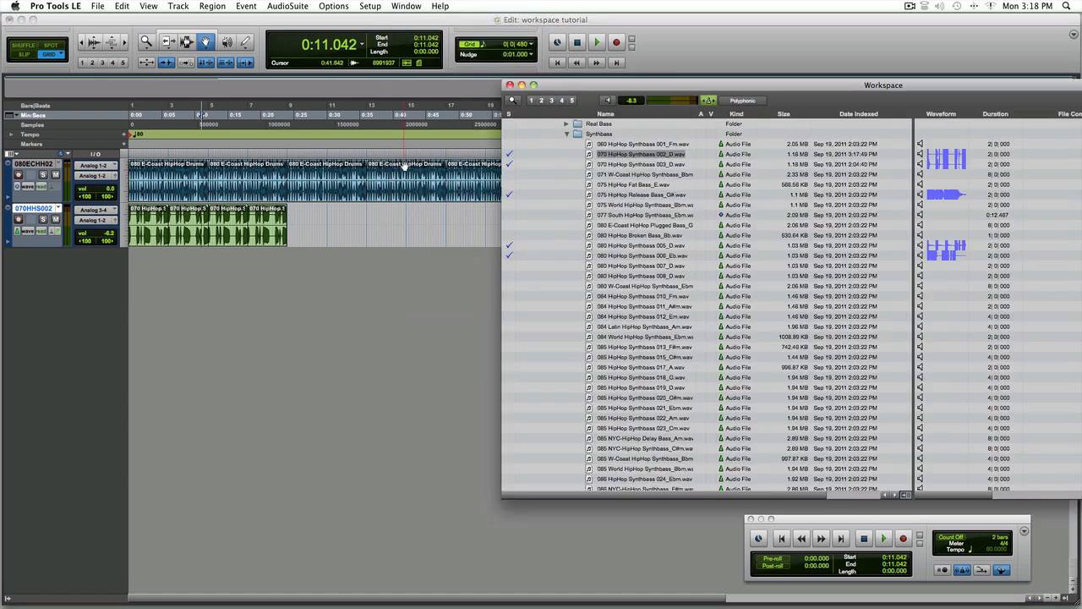
pyautogui.click(567, 135)
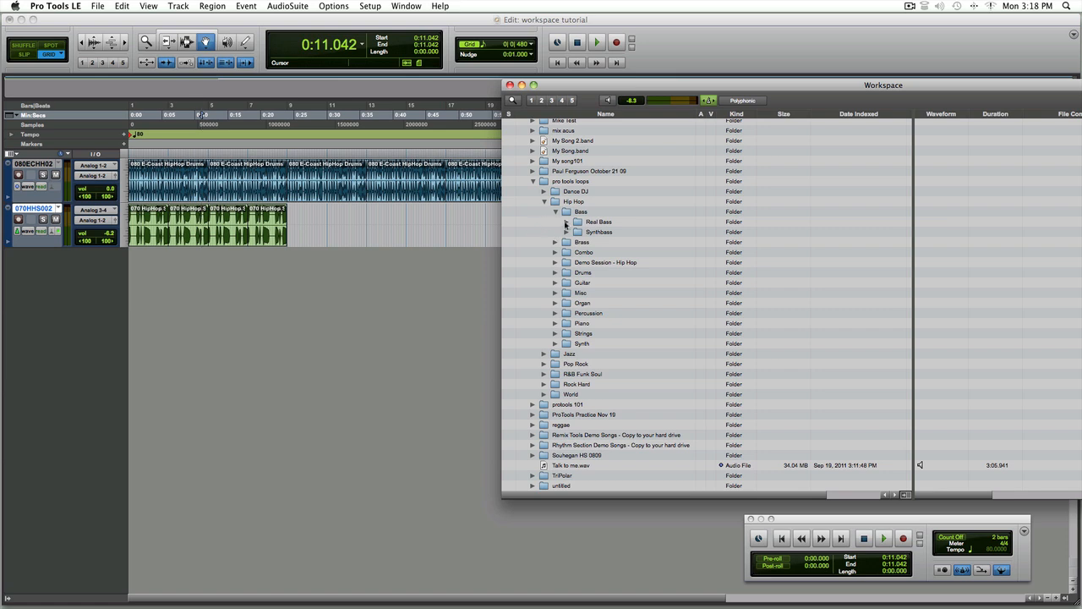
pyautogui.click(555, 323)
pyautogui.click(567, 344)
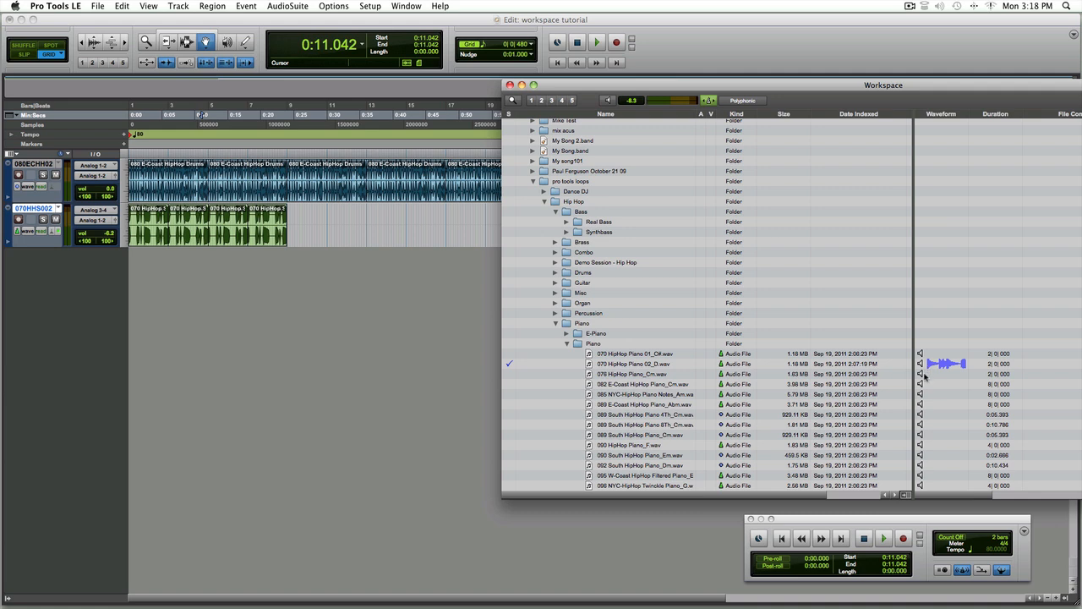
# Play the session from the start, audition 070 HipHop Piano 02_D, and lower the preview level to -10.4 dB
pyautogui.click(781, 538)
pyautogui.click(884, 539)
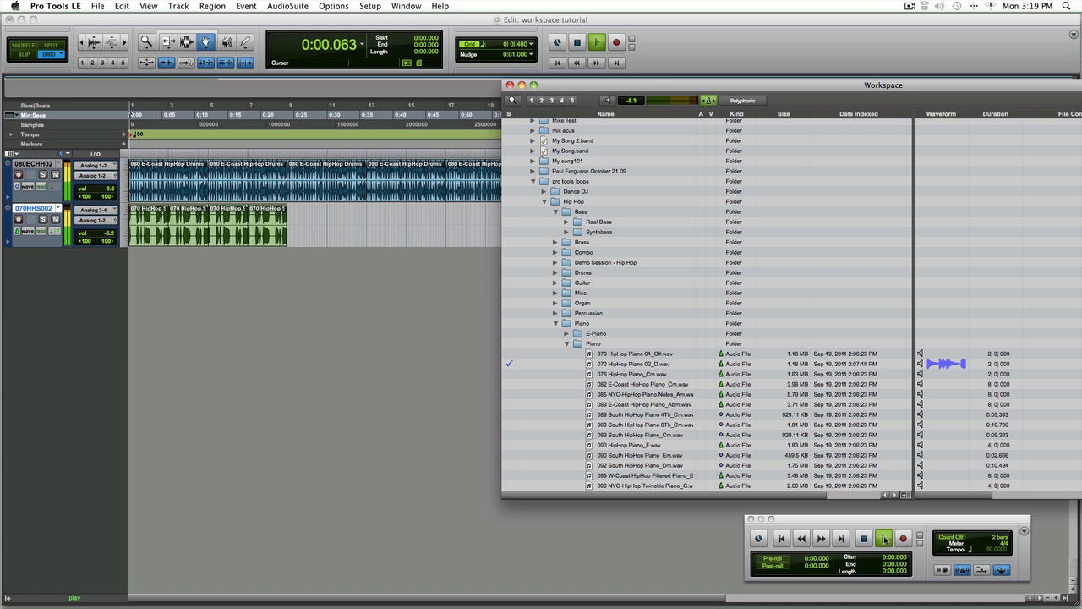
pyautogui.click(921, 364)
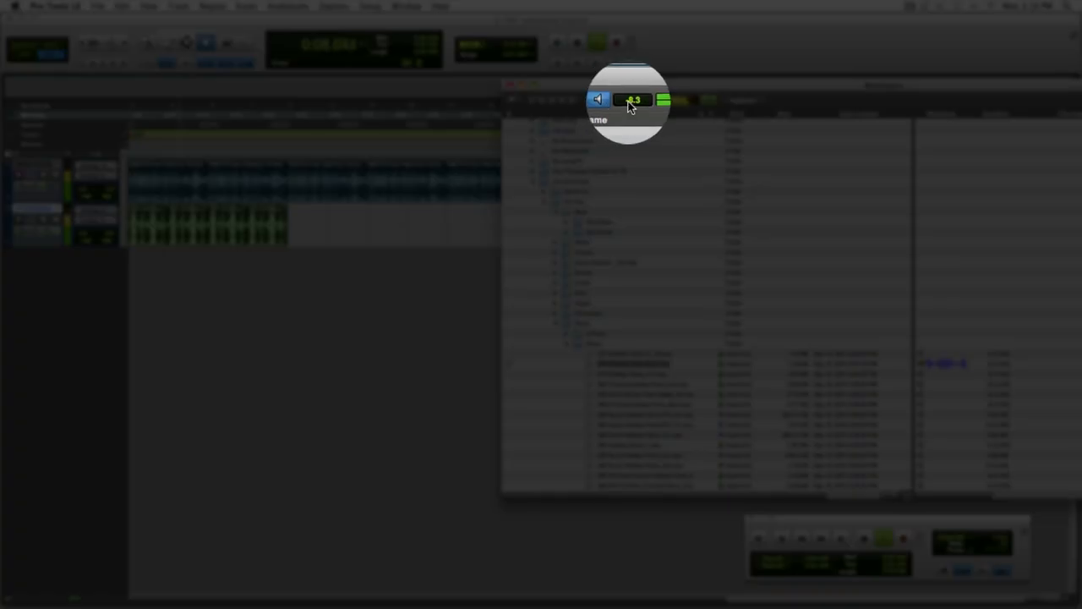
pyautogui.click(629, 101)
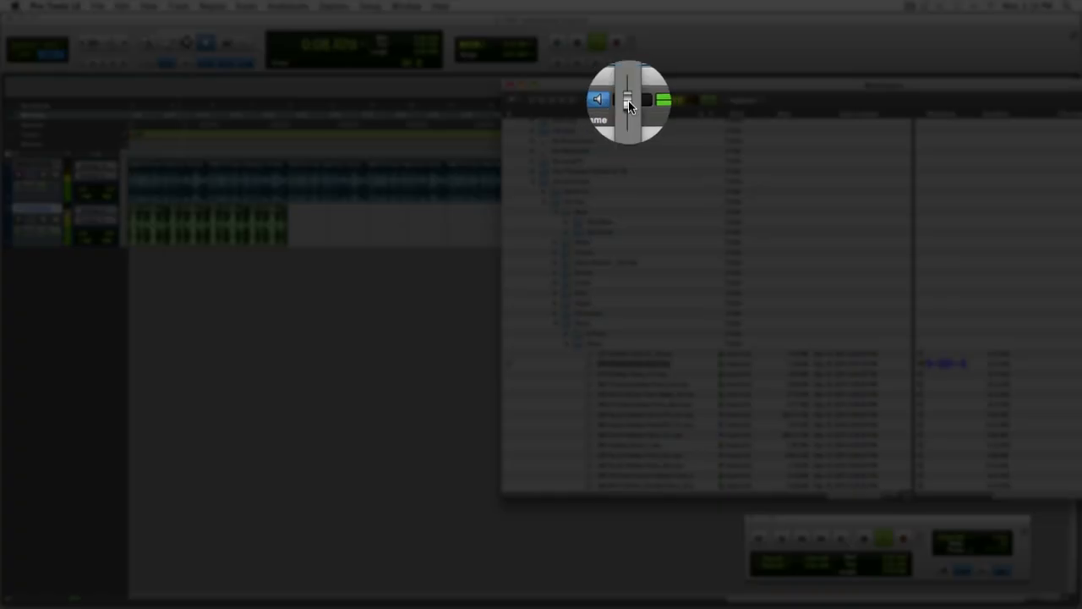
pyautogui.moveTo(628, 107); pyautogui.dragTo(629, 106)
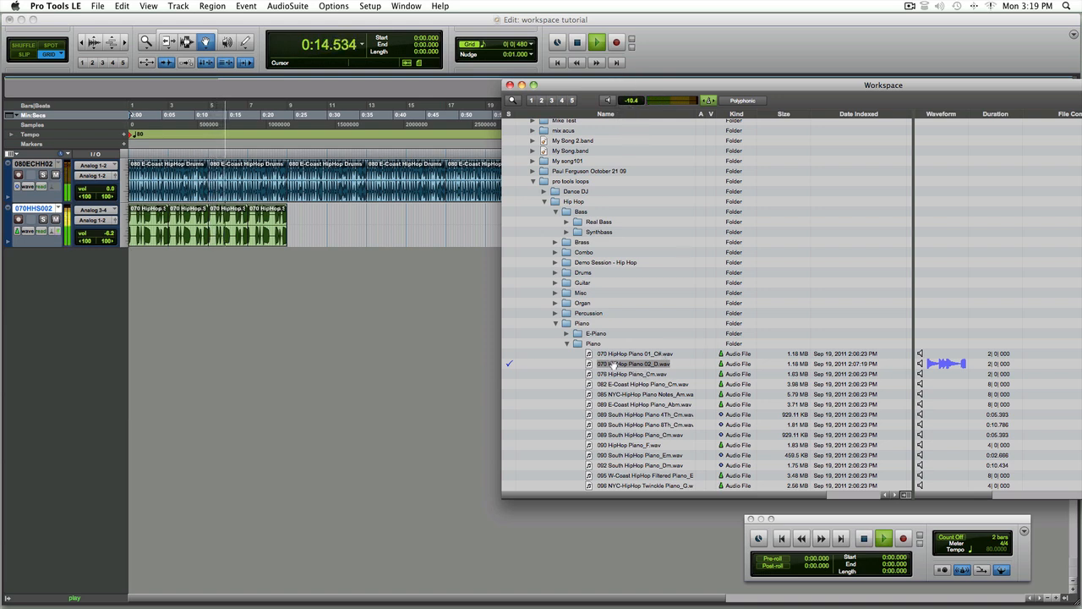
# Import the 070 HipHop Piano 02_D loop onto a new track, close the Workspace, and position its region at bar 7
pyautogui.moveTo(616, 364); pyautogui.dragTo(306, 350)
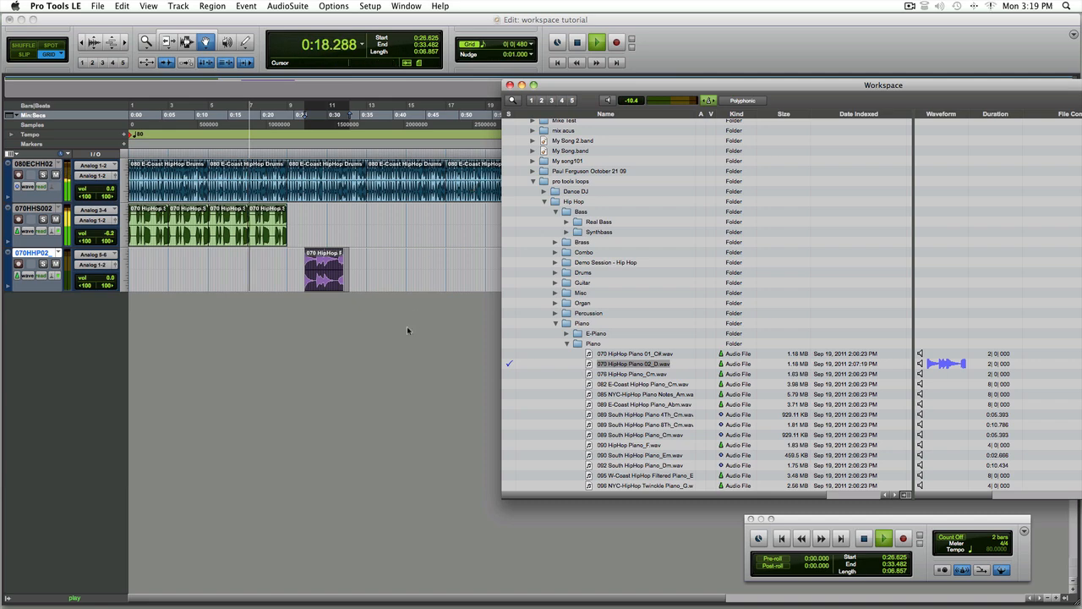
pyautogui.press('super+w')
pyautogui.moveTo(335, 278); pyautogui.dragTo(279, 272)
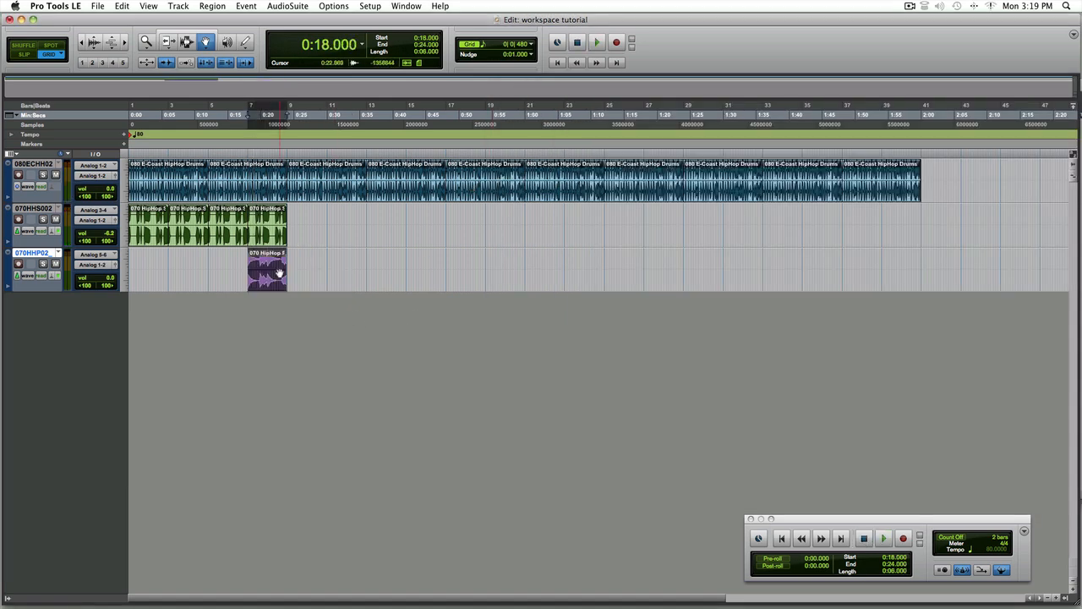
# Duplicate the piano region three times
pyautogui.press('super+d')
pyautogui.press('super+d')
pyautogui.press('super+d')
pyautogui.press('super+d')
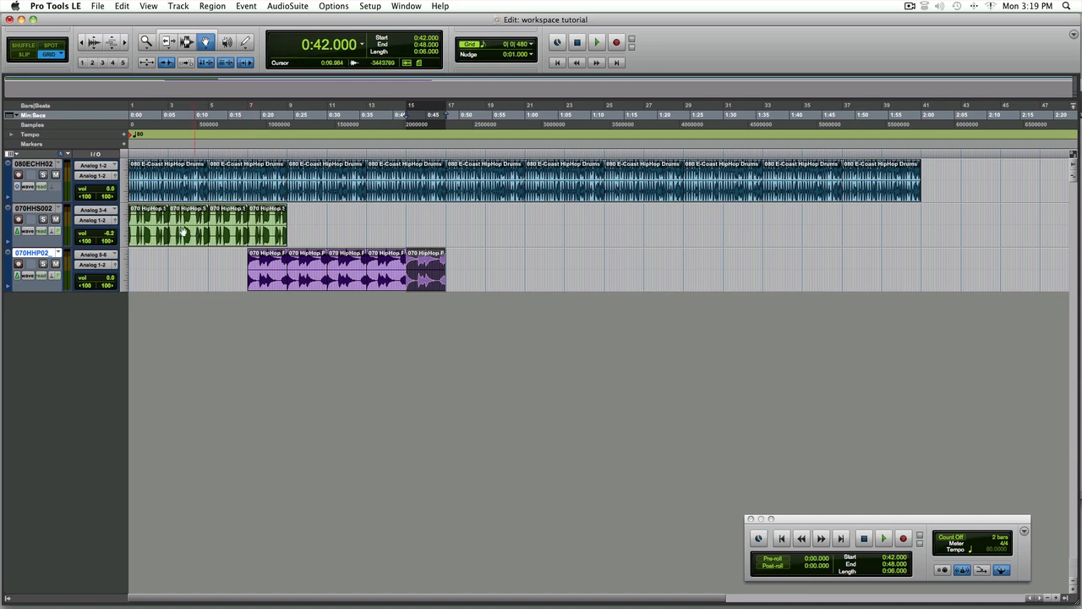
# Delete the first two bass regions at bars 1 and 3 on the bass track
pyautogui.click(152, 228)
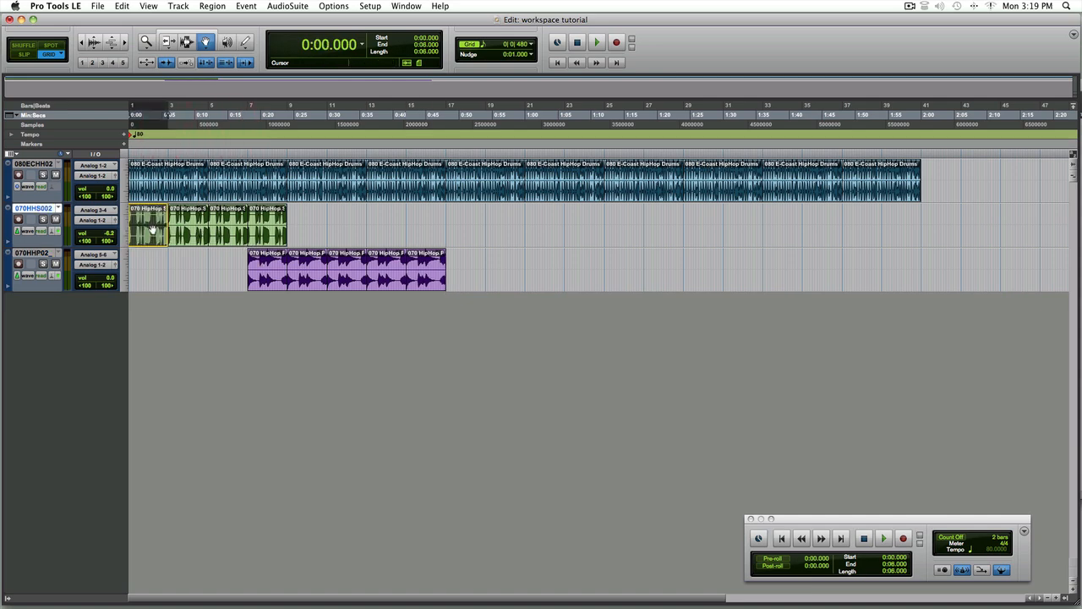
pyautogui.press('Delete')
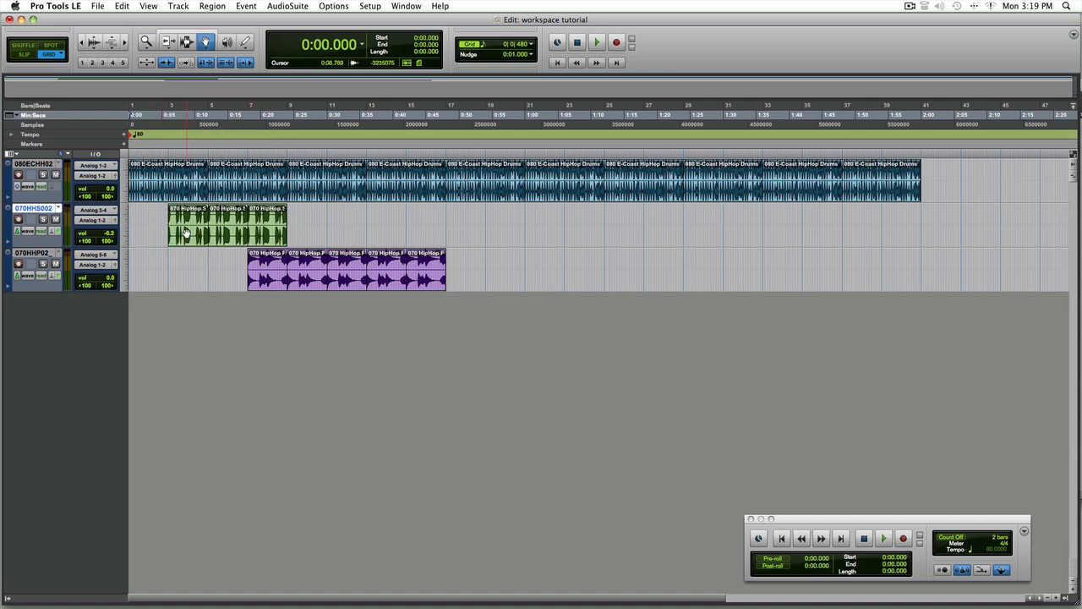
pyautogui.click(186, 233)
pyautogui.press('Delete')
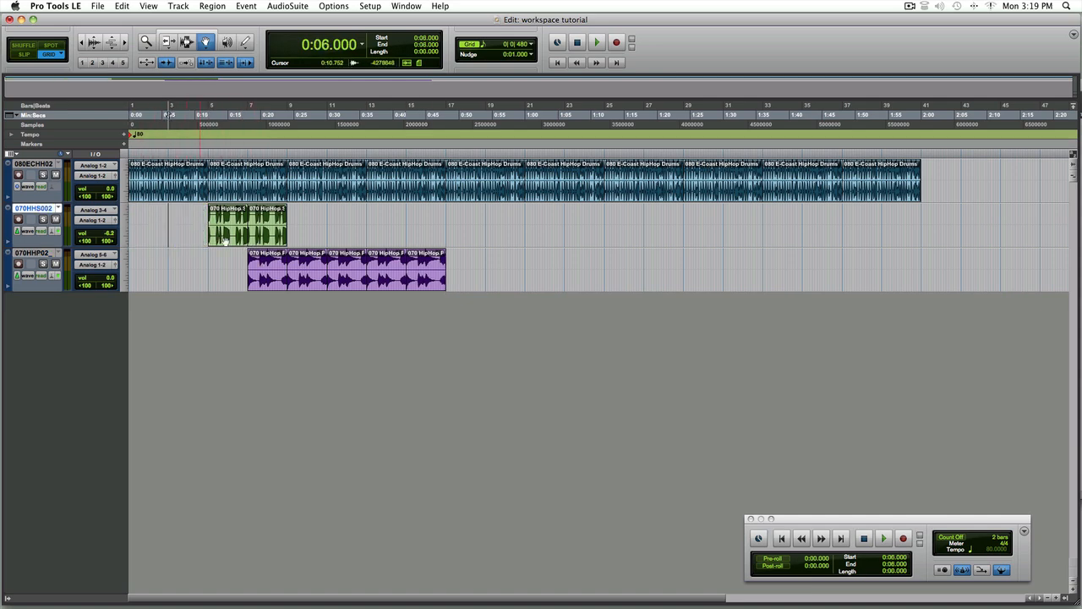
# Reopen the Workspace and expand the Hip Hop Percussion folder down to its Conga Bongo subfolder
pyautogui.click(406, 6)
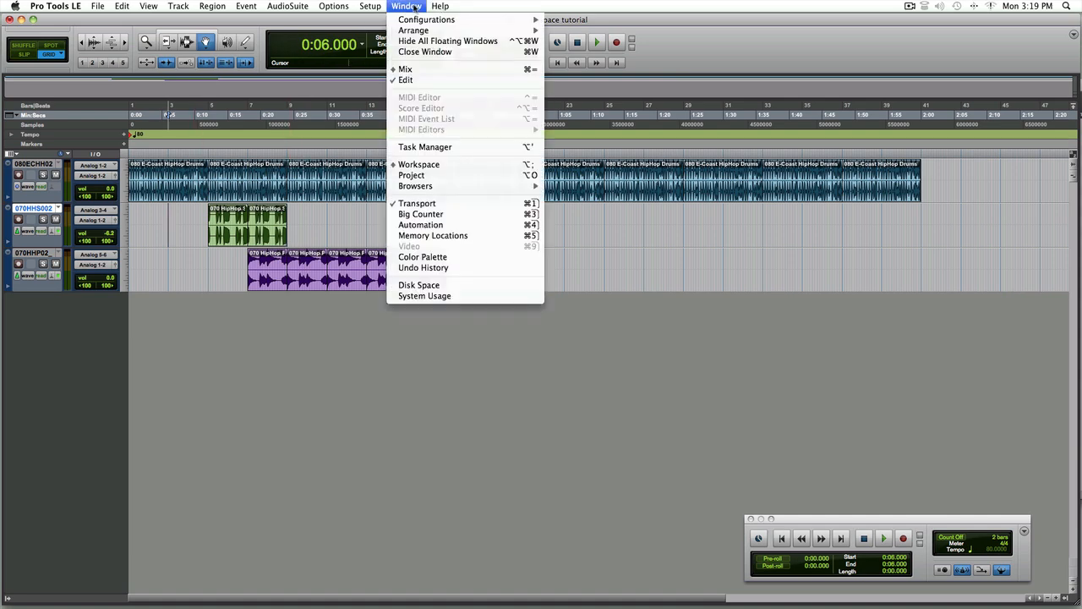
pyautogui.click(441, 166)
pyautogui.click(567, 344)
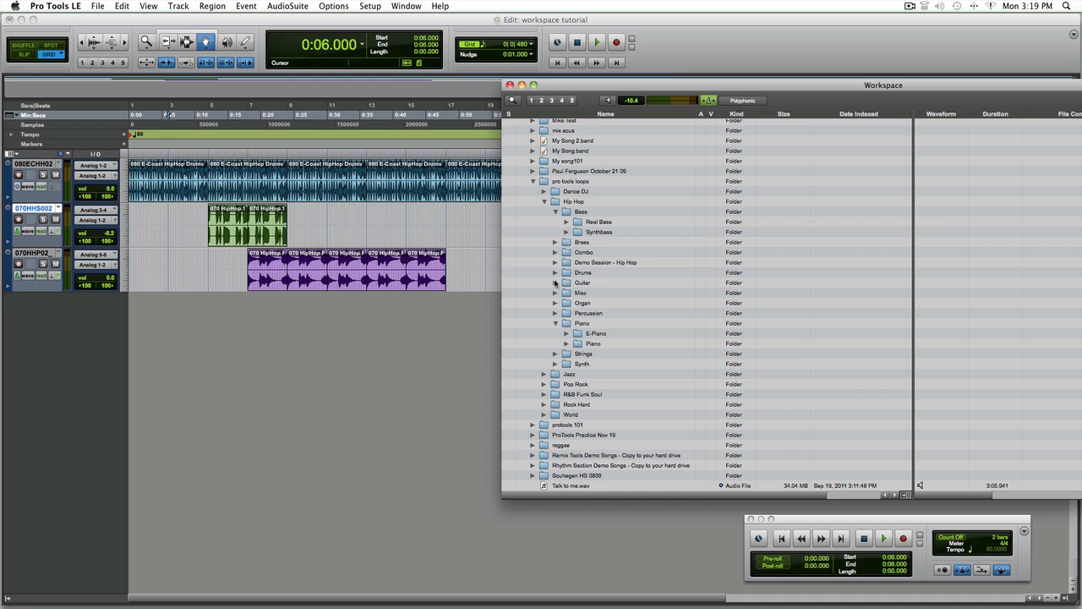
pyautogui.click(556, 313)
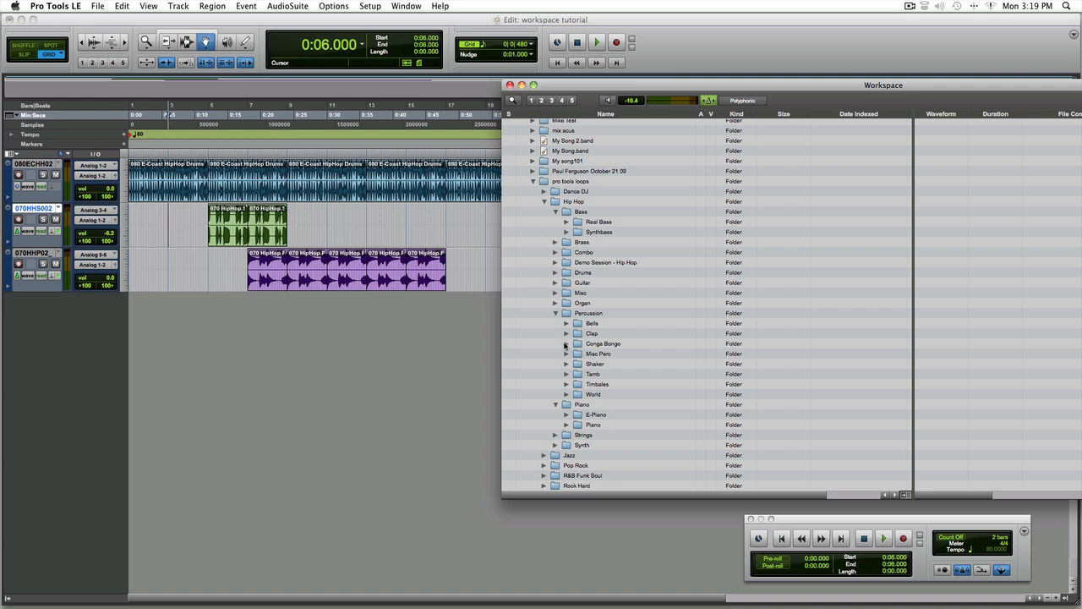
pyautogui.click(567, 344)
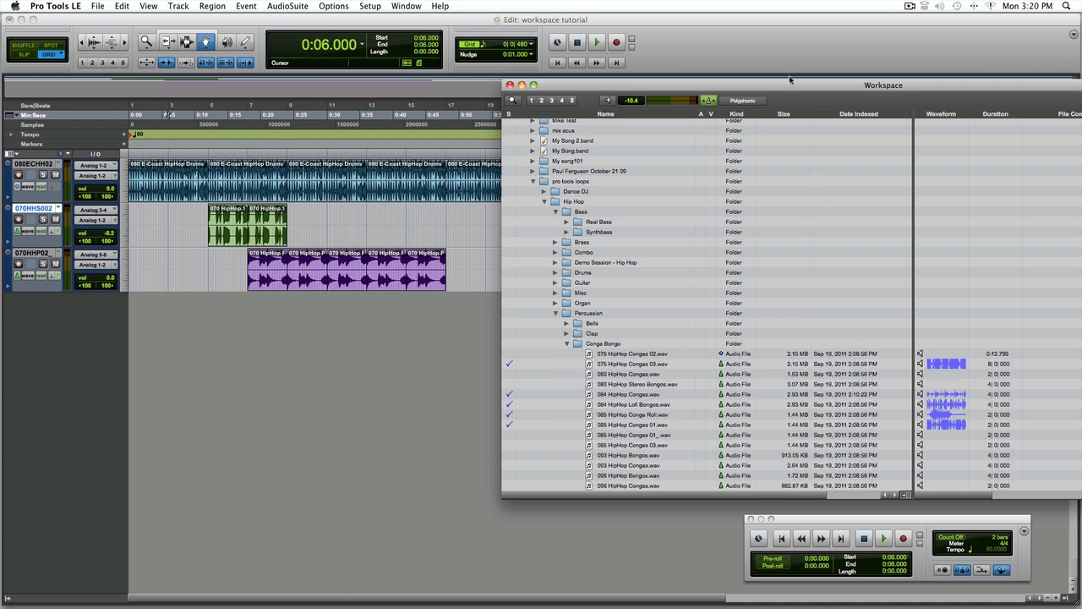
# Move the Workspace window, audition 084 HipHop Congas, and raise the preview level to -3.1 dB
pyautogui.moveTo(790, 80); pyautogui.dragTo(612, 37)
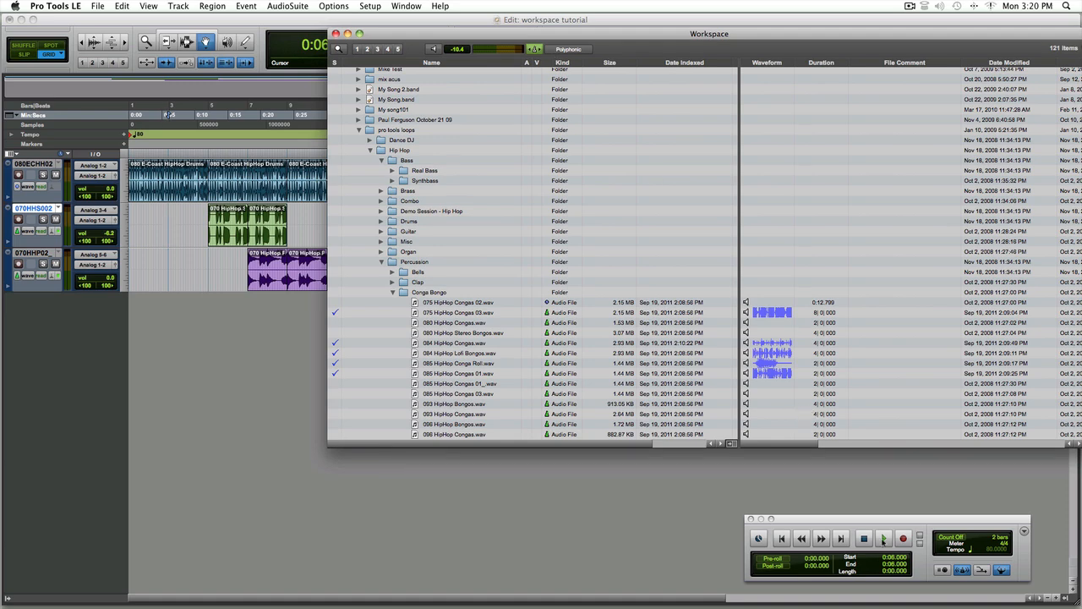
pyautogui.click(747, 344)
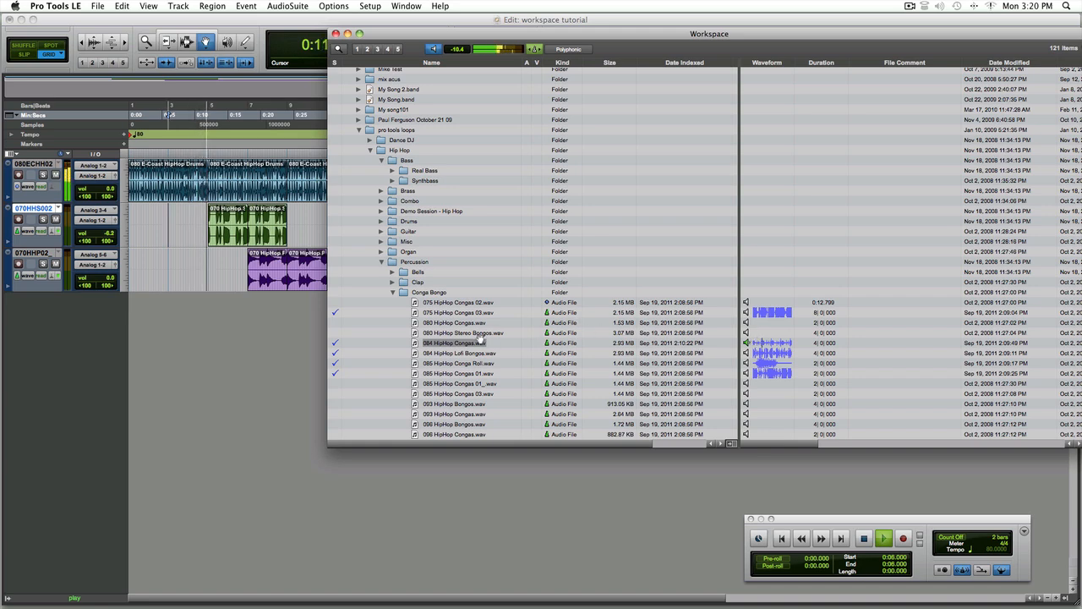
pyautogui.moveTo(456, 48); pyautogui.dragTo(453, 39)
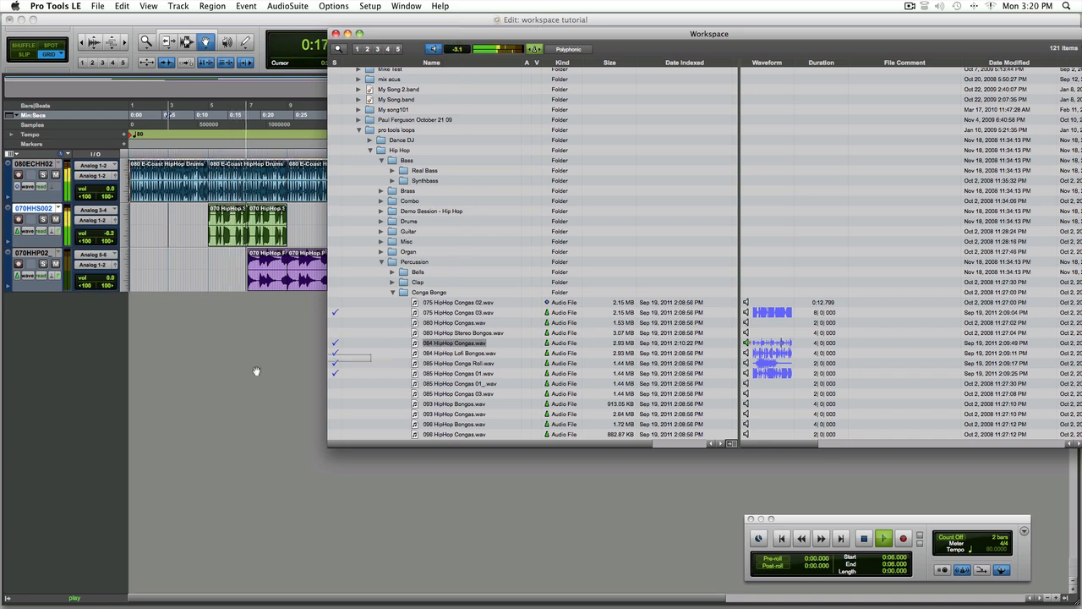
# Import the 084 HipHop Congas loop onto a new track, bring the Edit window forward, and stop playback
pyautogui.moveTo(256, 370); pyautogui.dragTo(224, 374)
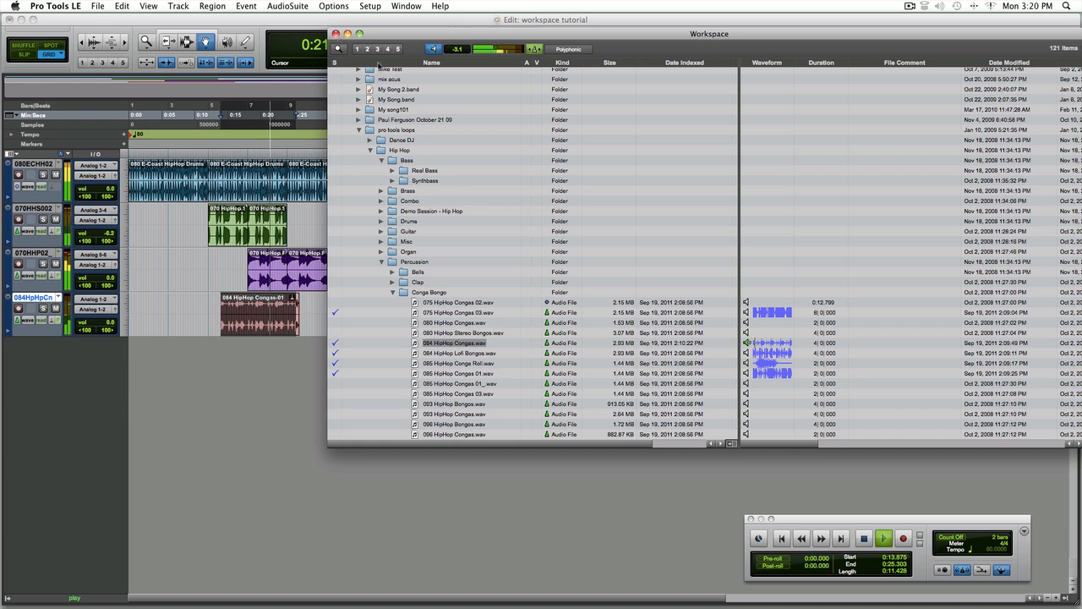
pyautogui.click(232, 380)
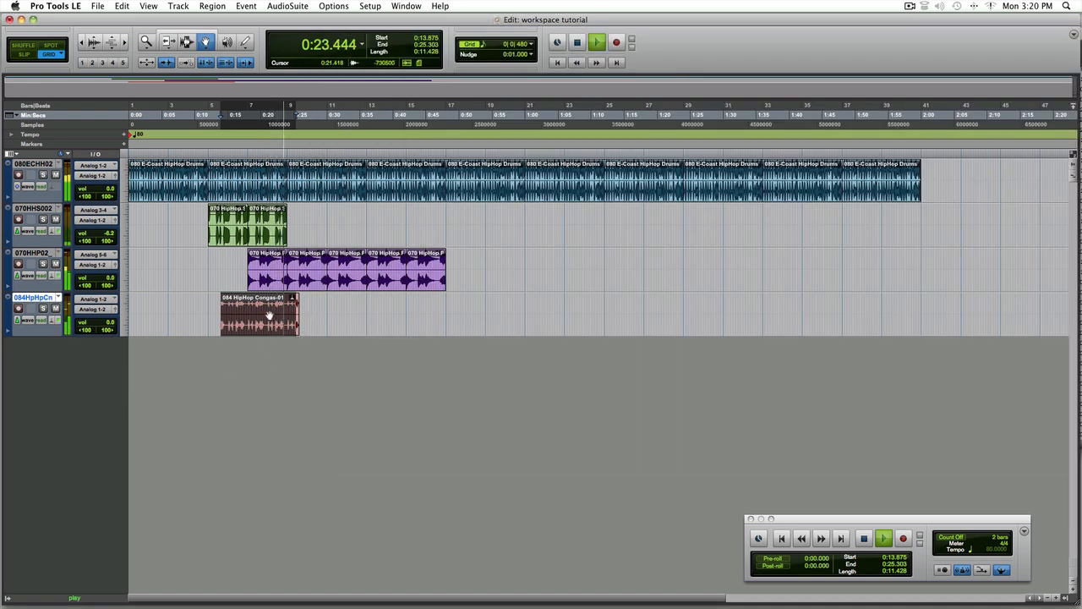
pyautogui.click(269, 315)
pyautogui.press('space')
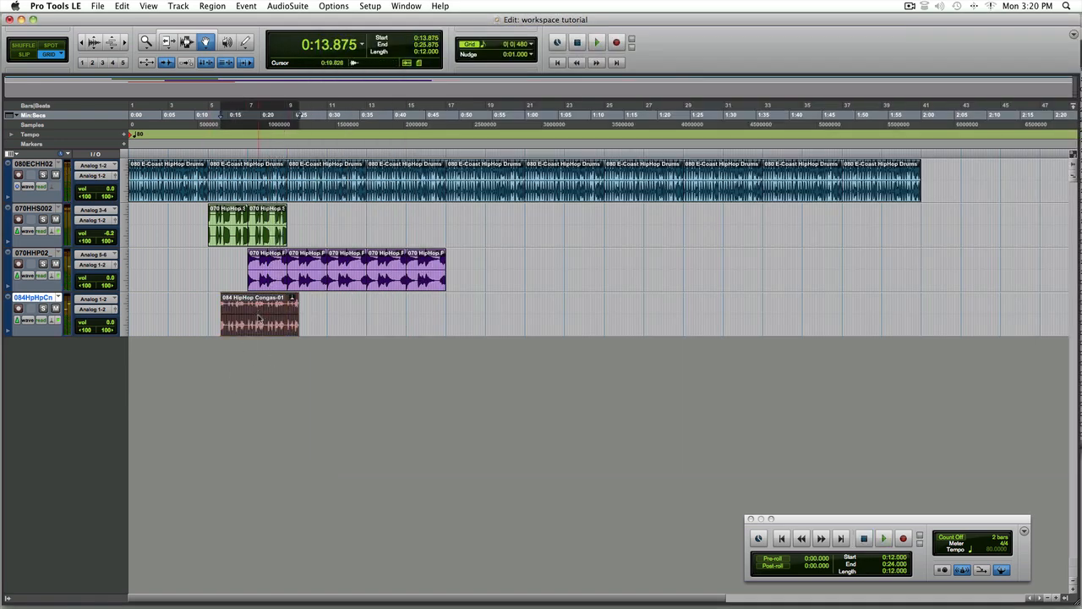
# Move the conga region to bar 5 and duplicate it twice
pyautogui.moveTo(258, 319); pyautogui.dragTo(253, 310)
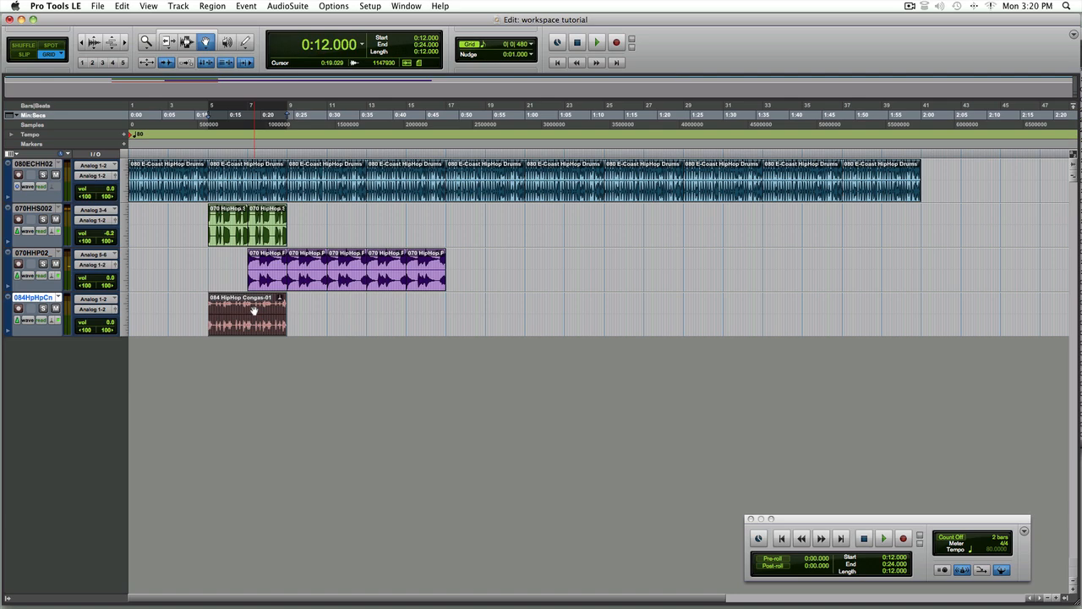
pyautogui.press('super+d')
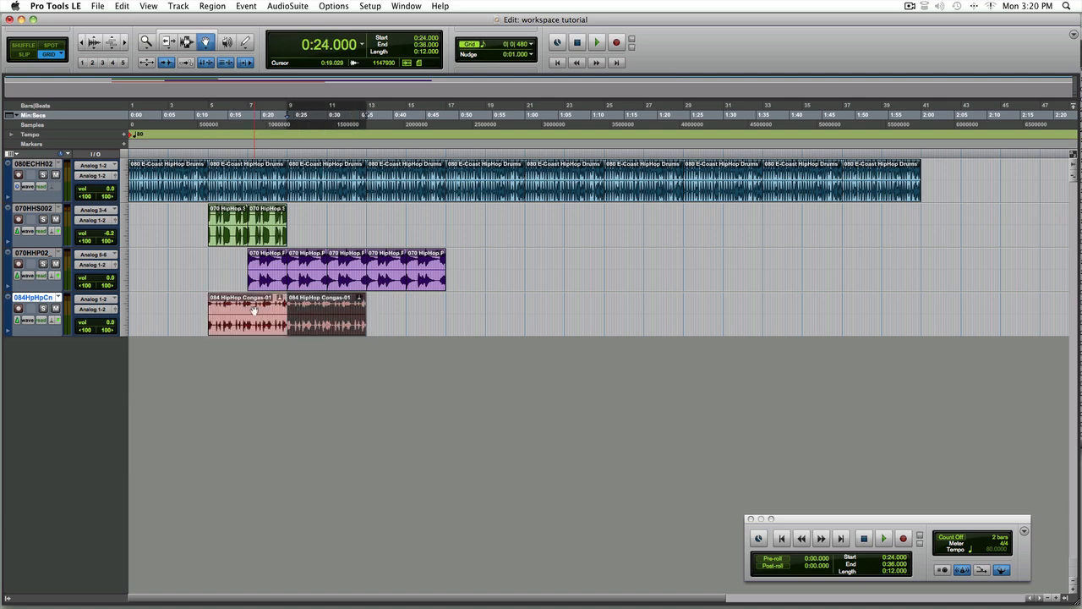
pyautogui.press('super+d')
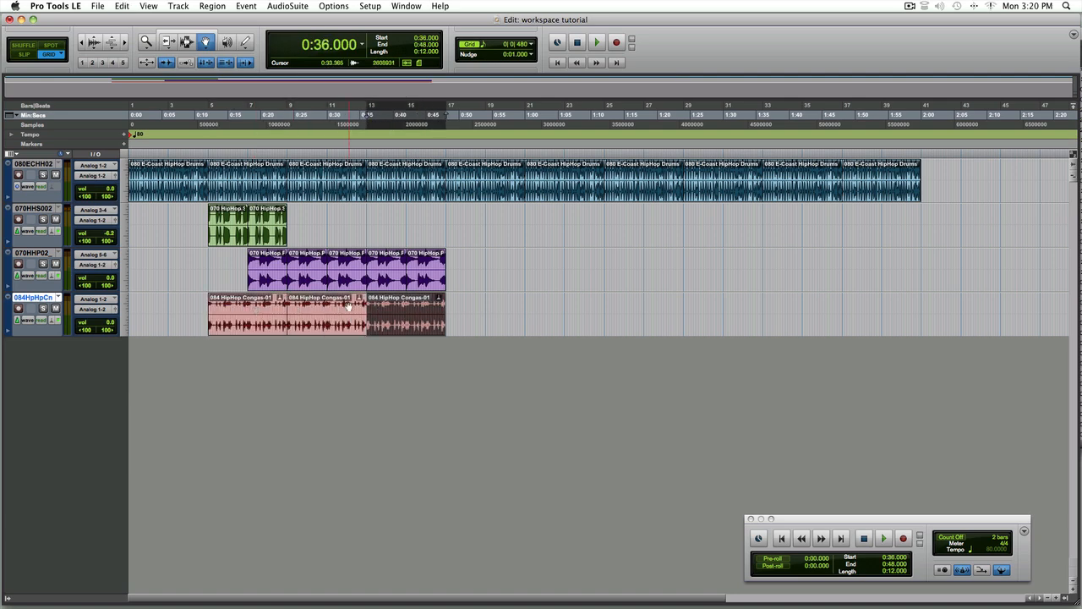
# Play the session from the start and lower the piano track's volume to -4.1 dB
pyautogui.click(278, 296)
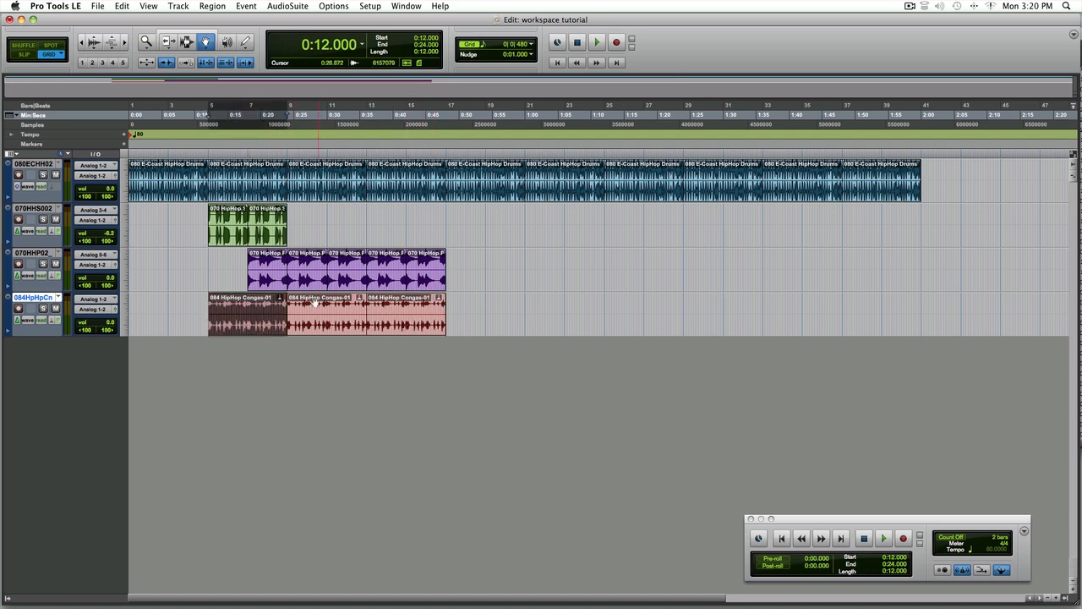
pyautogui.press('Return')
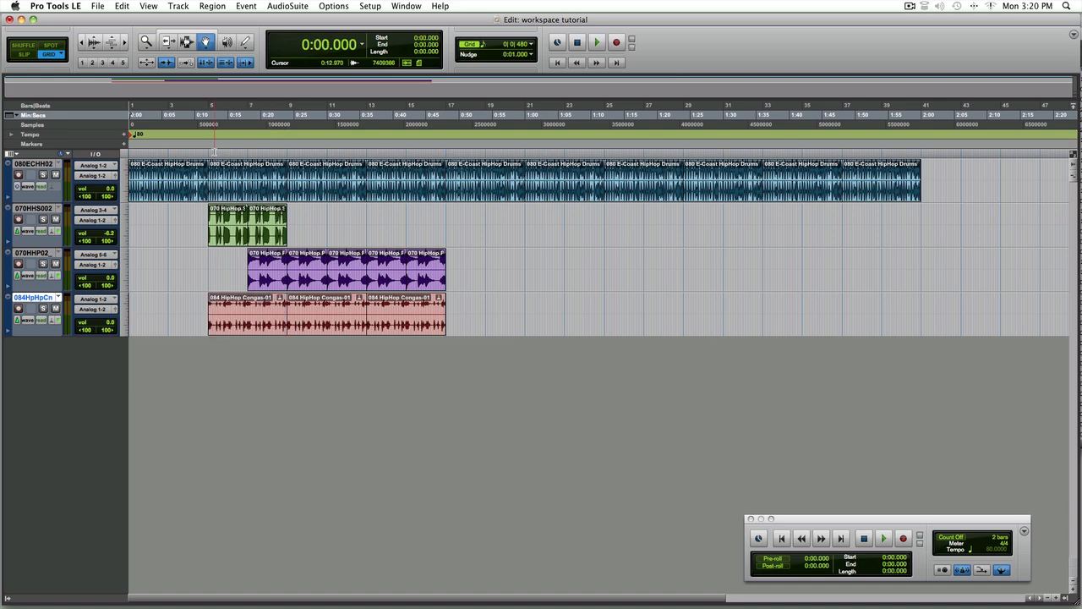
pyautogui.press('space')
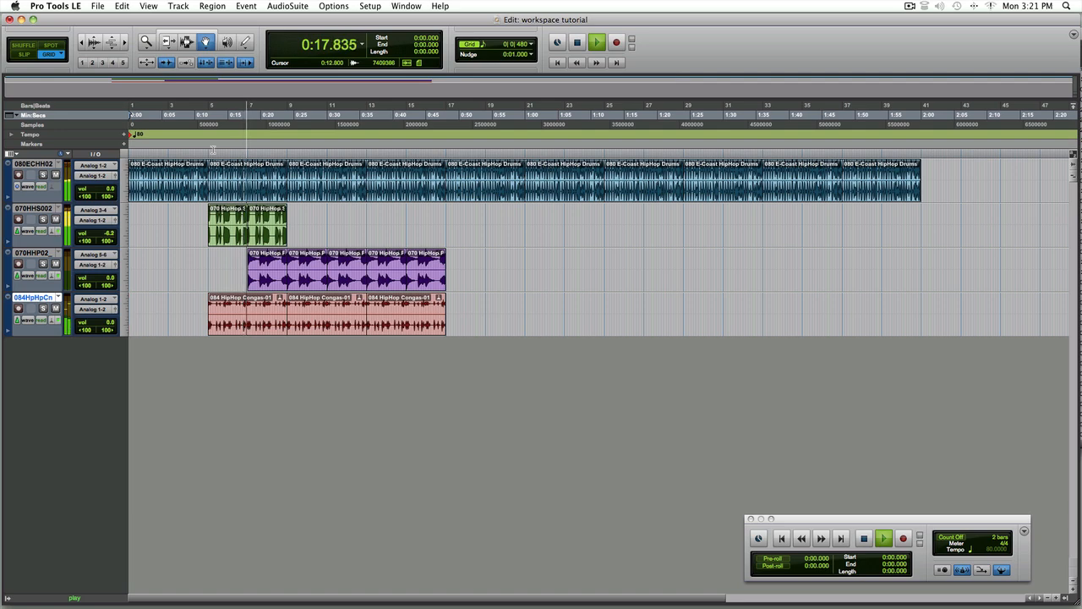
pyautogui.moveTo(106, 277); pyautogui.dragTo(106, 283)
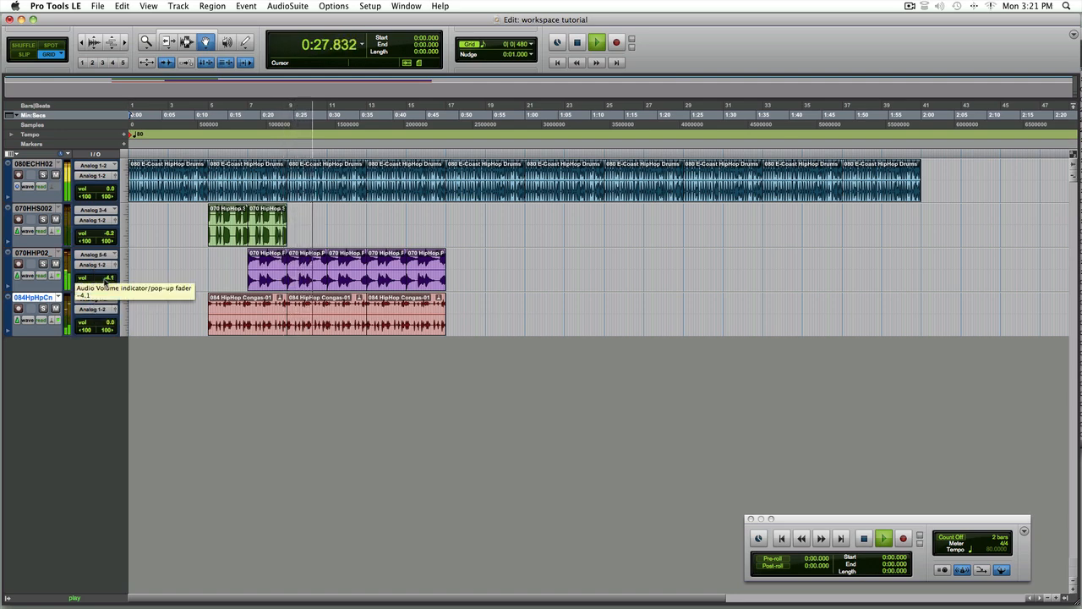
pyautogui.press('space')
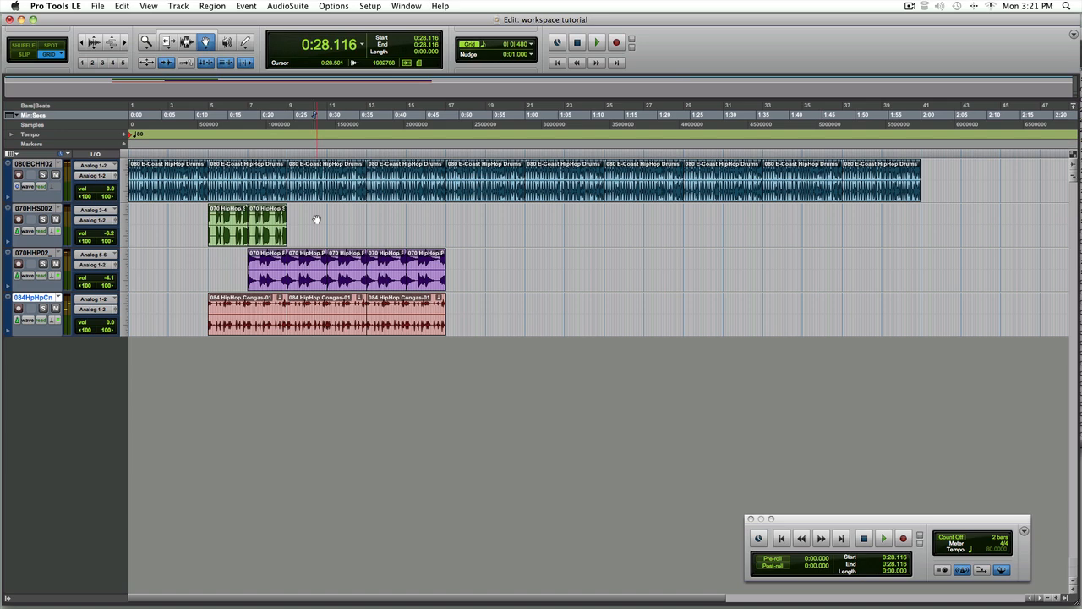
# Reopen the Workspace and collapse the Conga Bongo folder
pyautogui.click(396, 6)
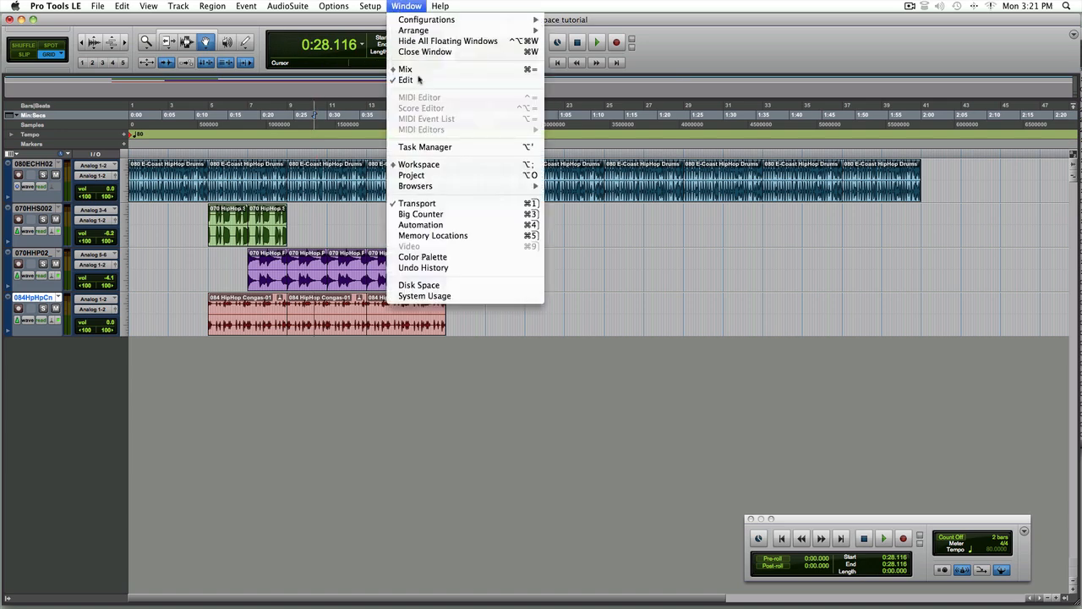
pyautogui.click(414, 165)
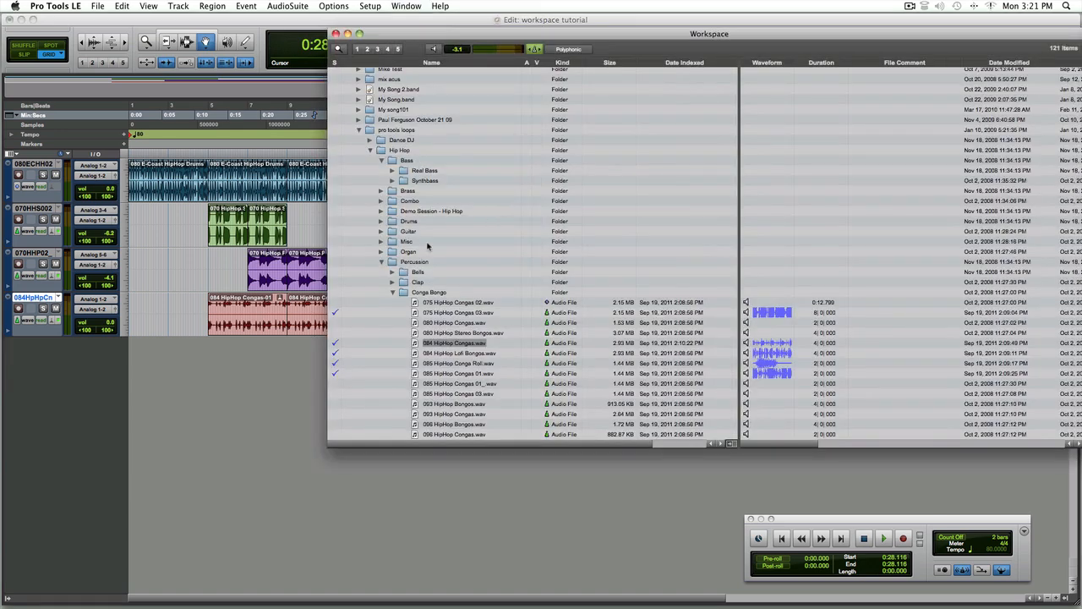
pyautogui.click(393, 293)
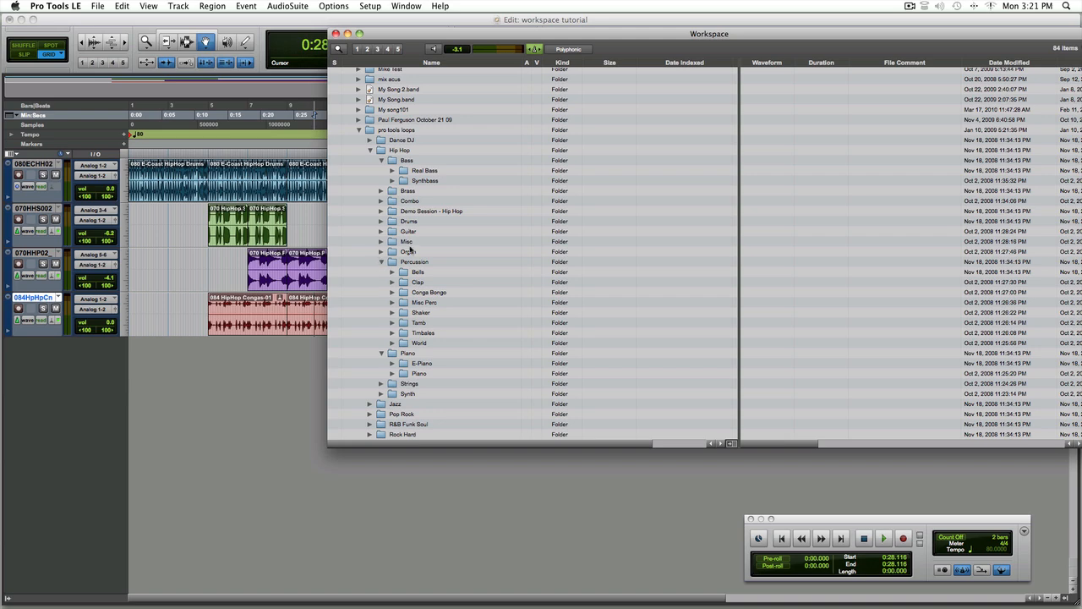